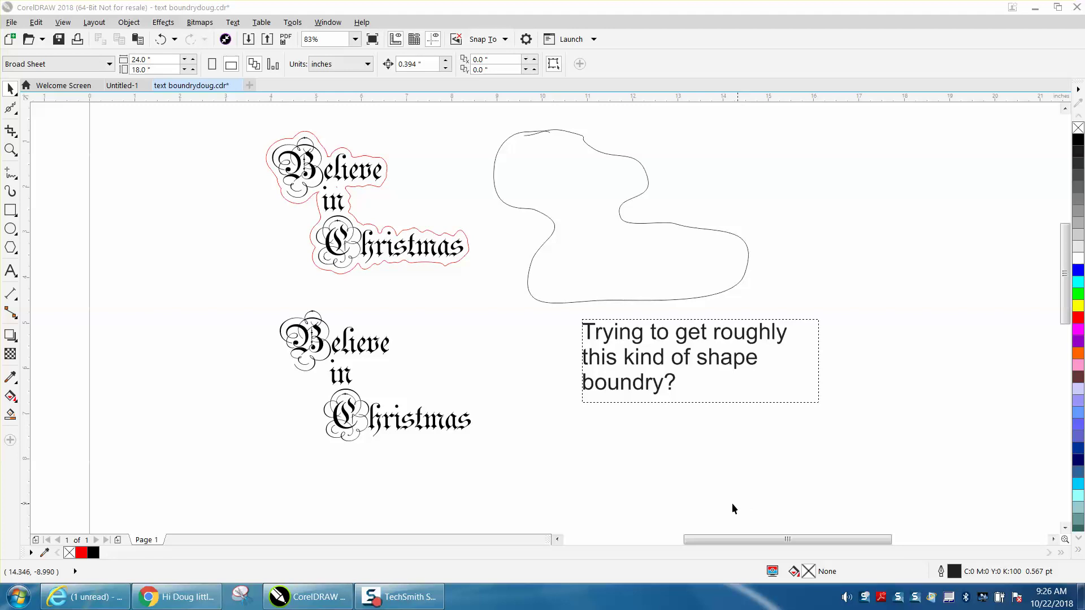
Drag the lower text copy up and to the right, then zoom around both copies
drag(376, 353, 447, 336)
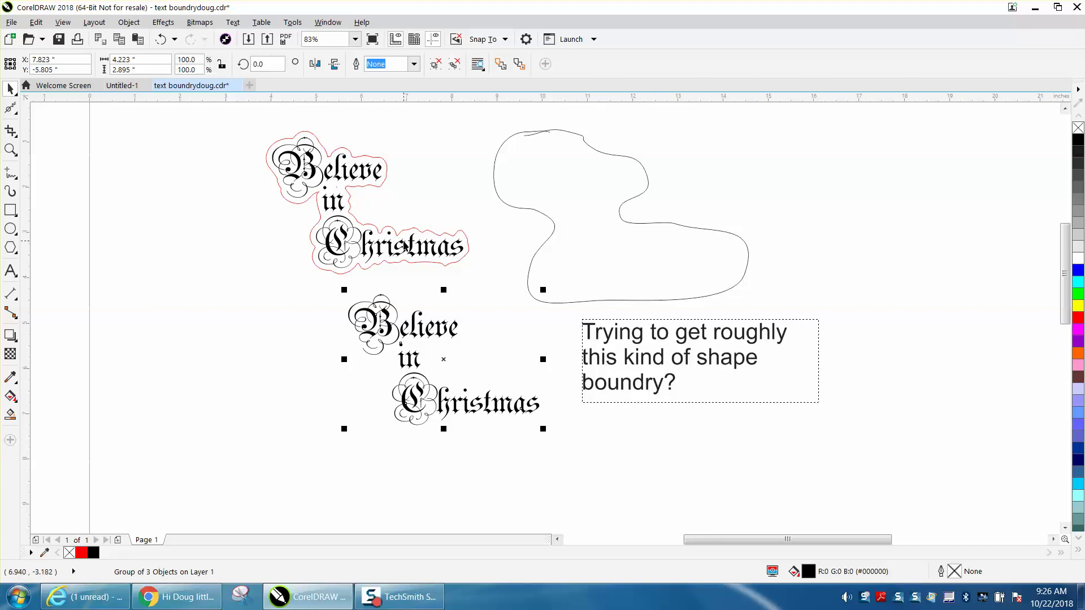
click(7, 150)
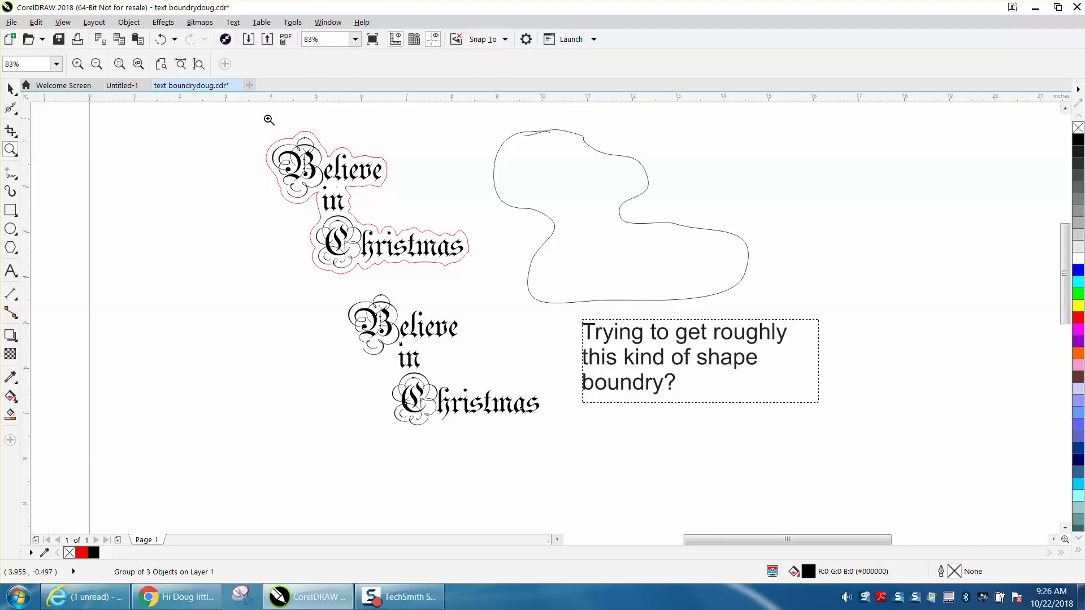
drag(269, 120, 505, 310)
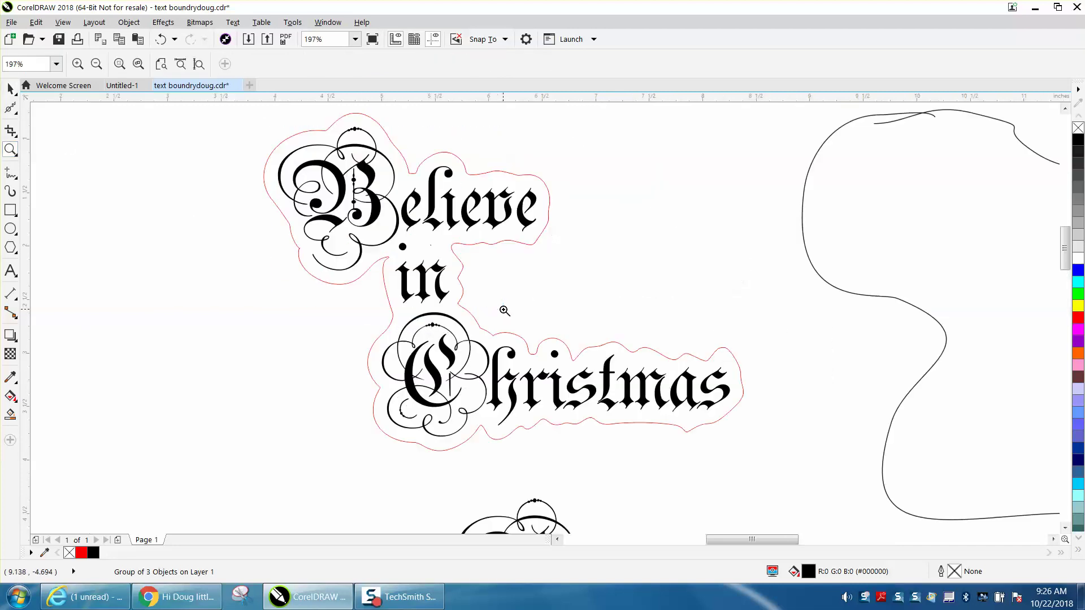
right_click(438, 287)
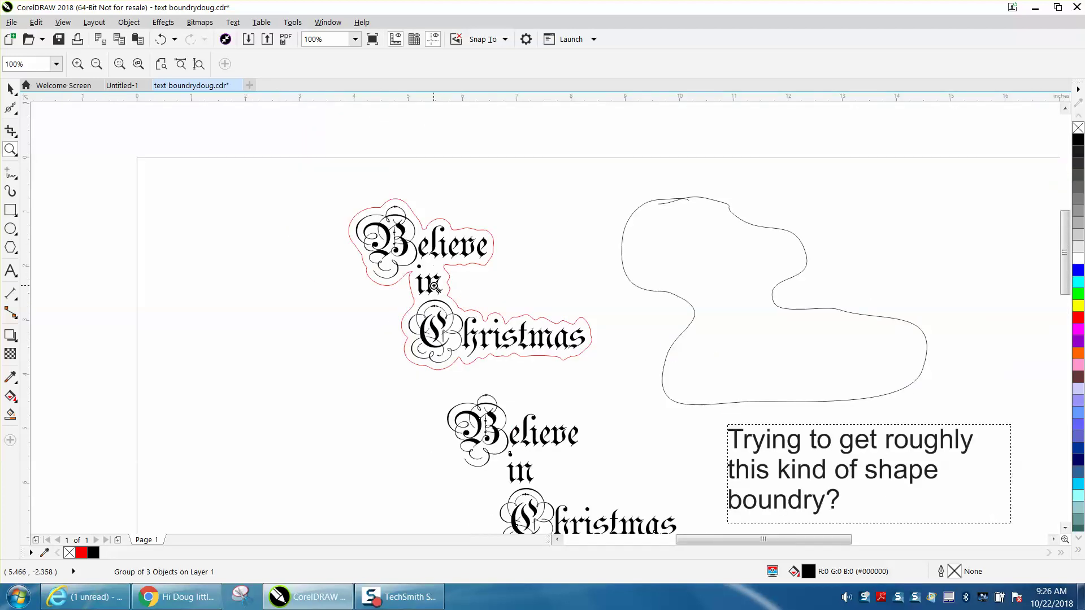
right_click(434, 286)
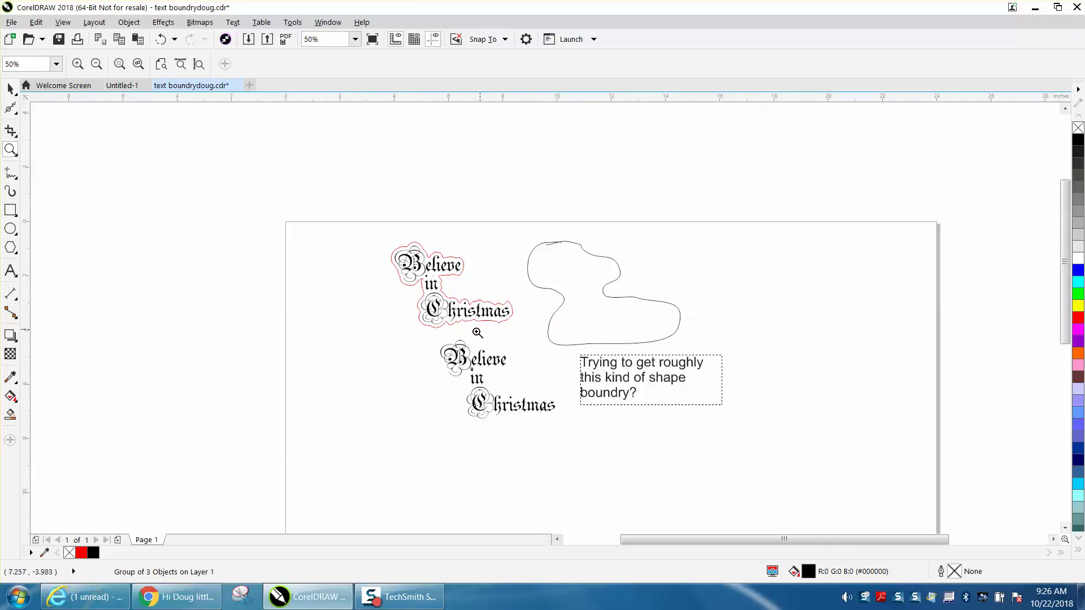
drag(426, 330, 611, 428)
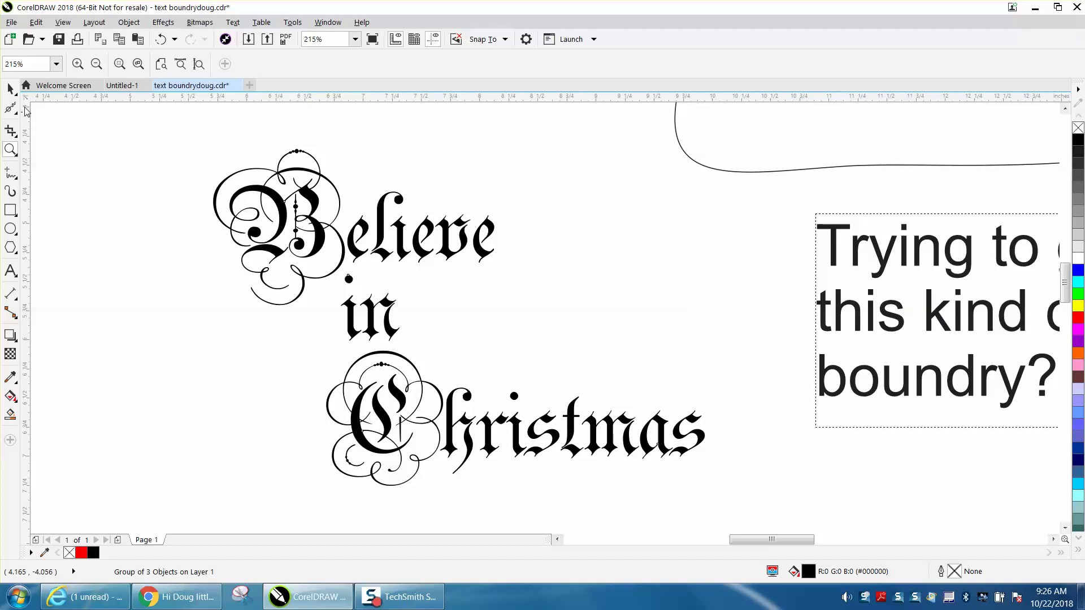
key(space)
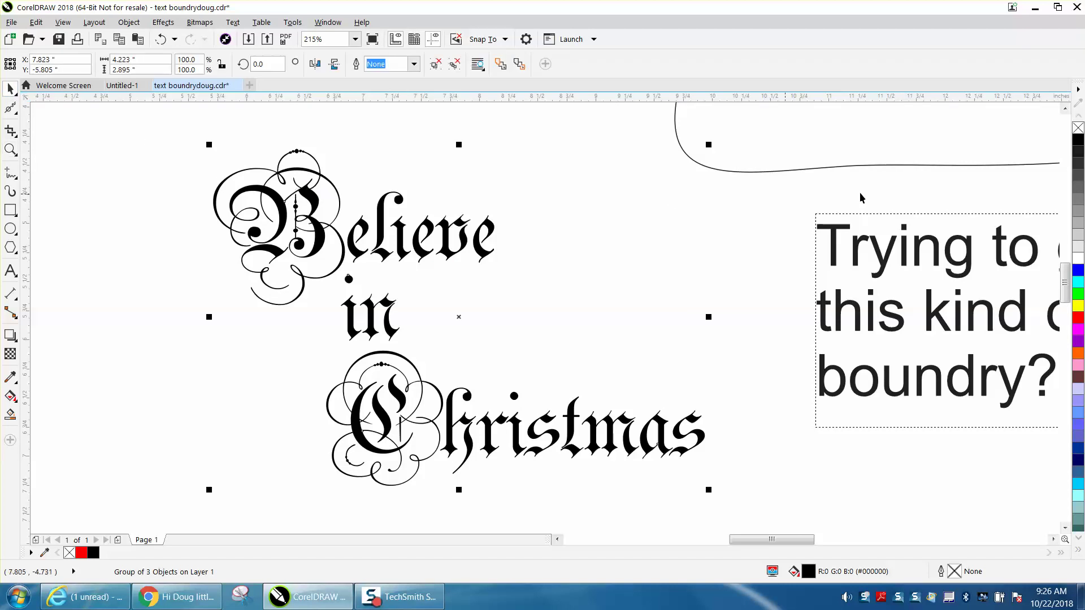
Remove the lower copy's black fill and give it a red outline
click(1078, 129)
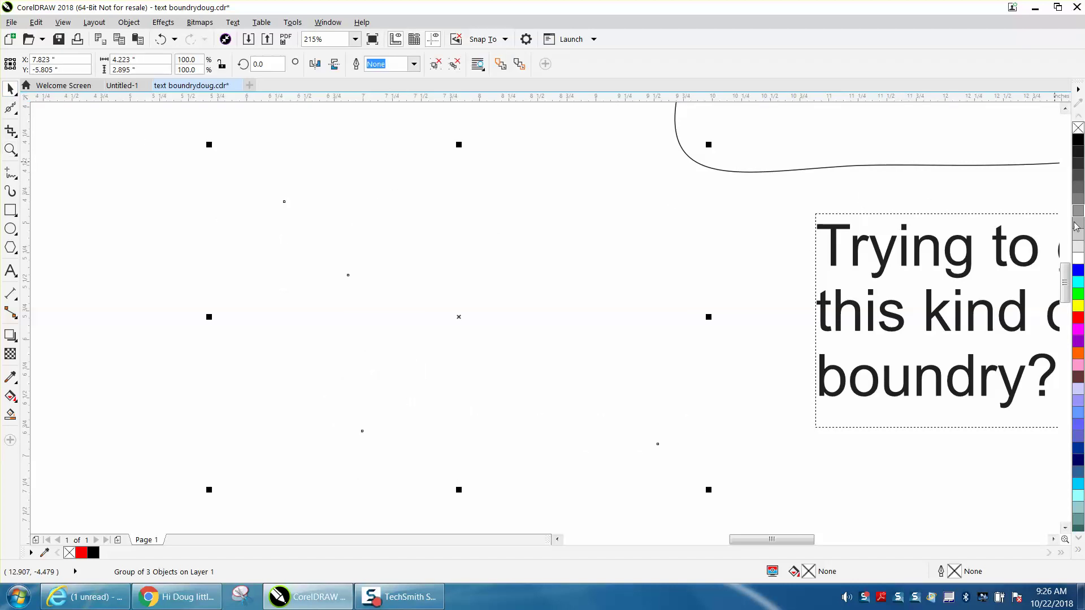
right_click(1077, 318)
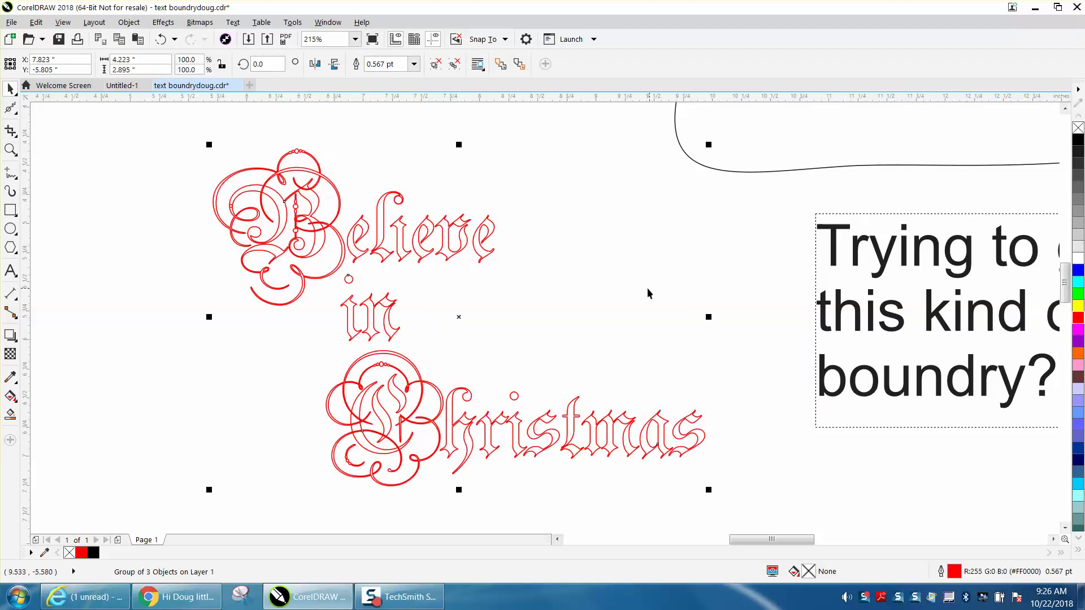
click(10, 149)
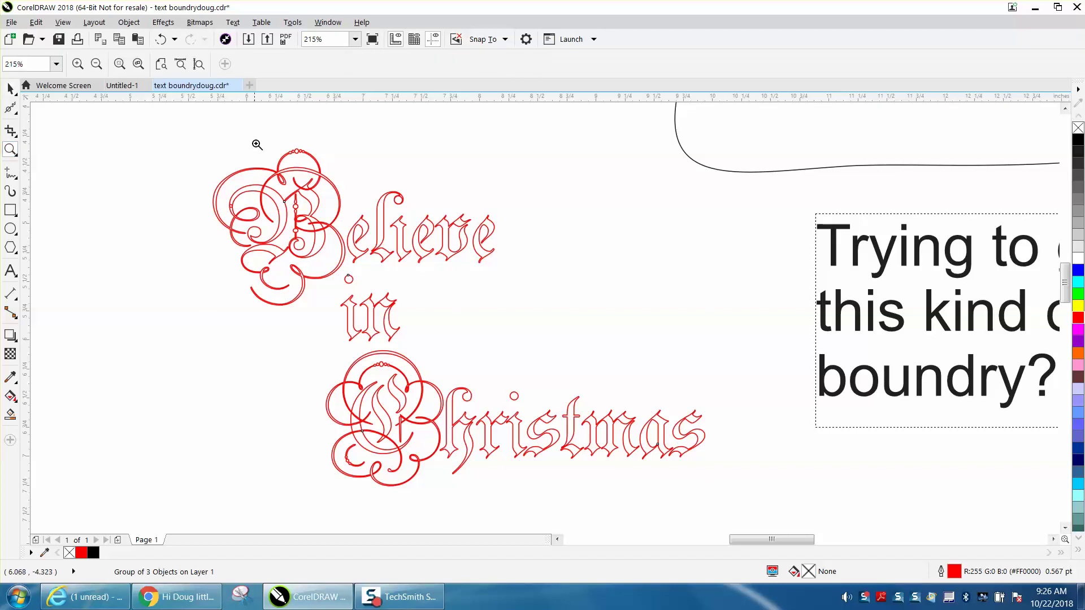
drag(257, 145, 367, 207)
scroll(368, 208, down, 5)
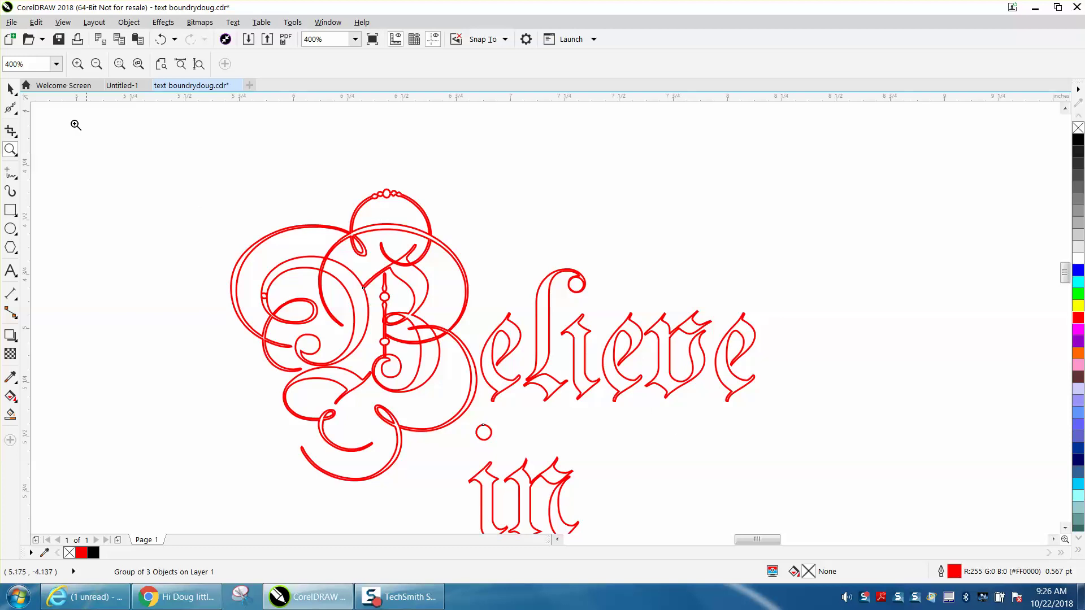
Set the text group's outline width to Hairline in Outline Pen
click(10, 89)
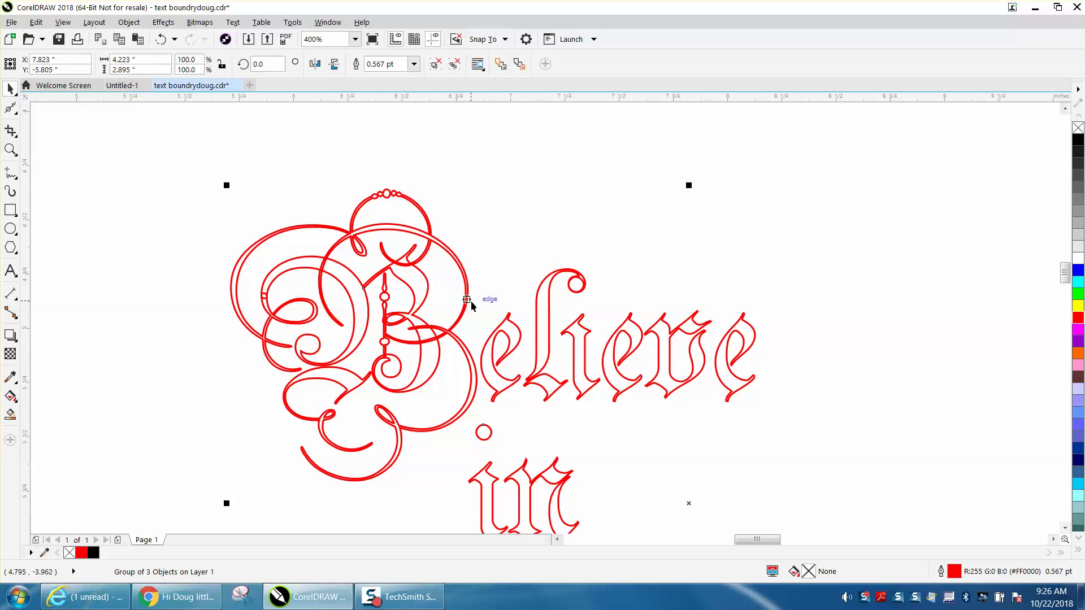
double_click(954, 572)
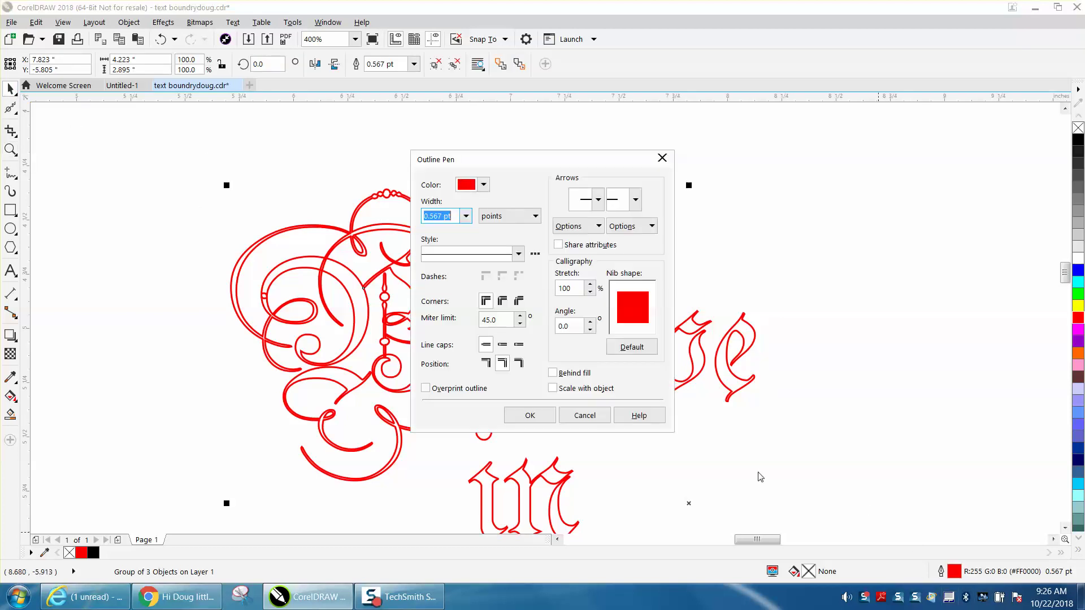
click(466, 216)
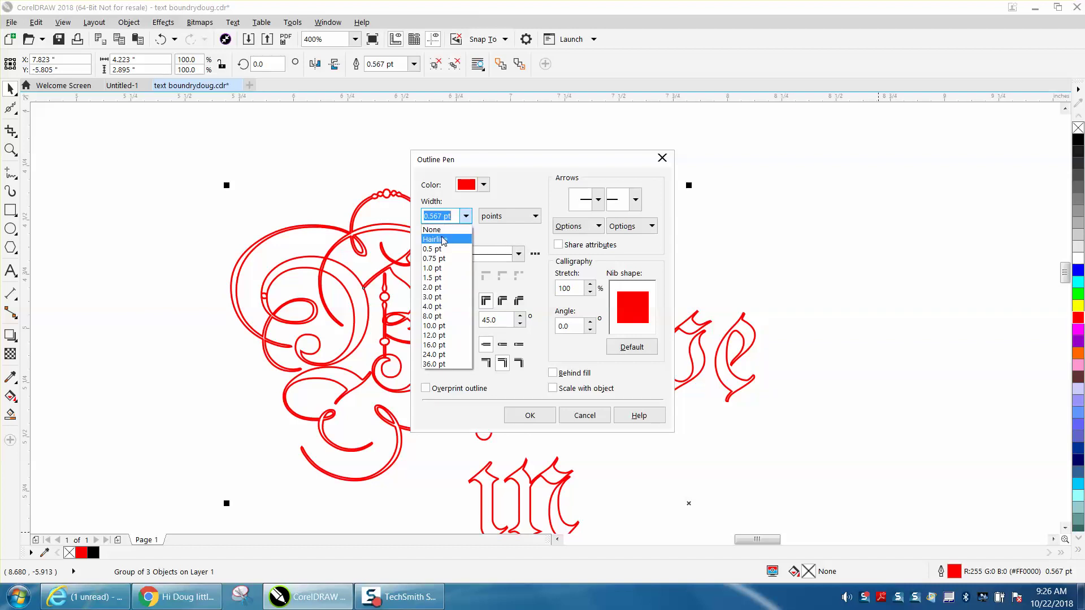
click(443, 227)
click(529, 415)
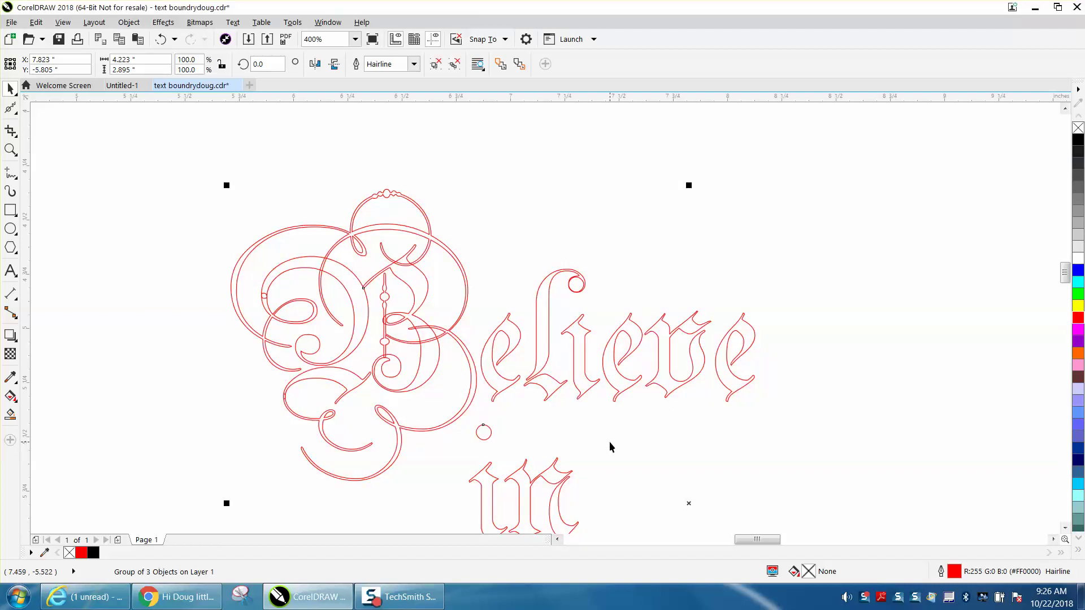
scroll(495, 381, down, 2)
scroll(636, 355, down, 2)
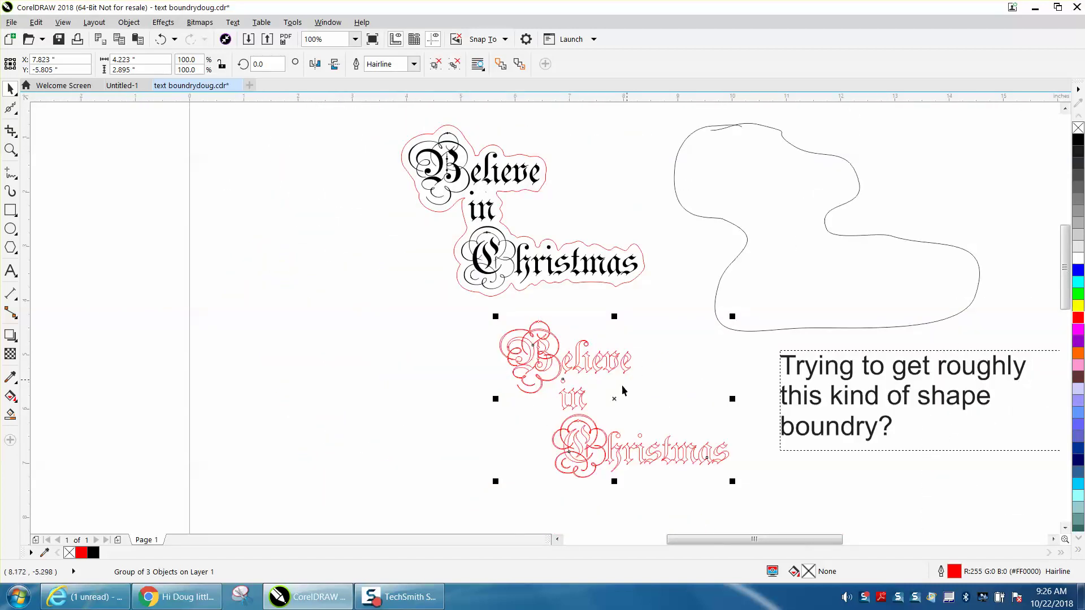
Move the red copy left and apply an outside contour from the Contour docker
drag(614, 399, 395, 401)
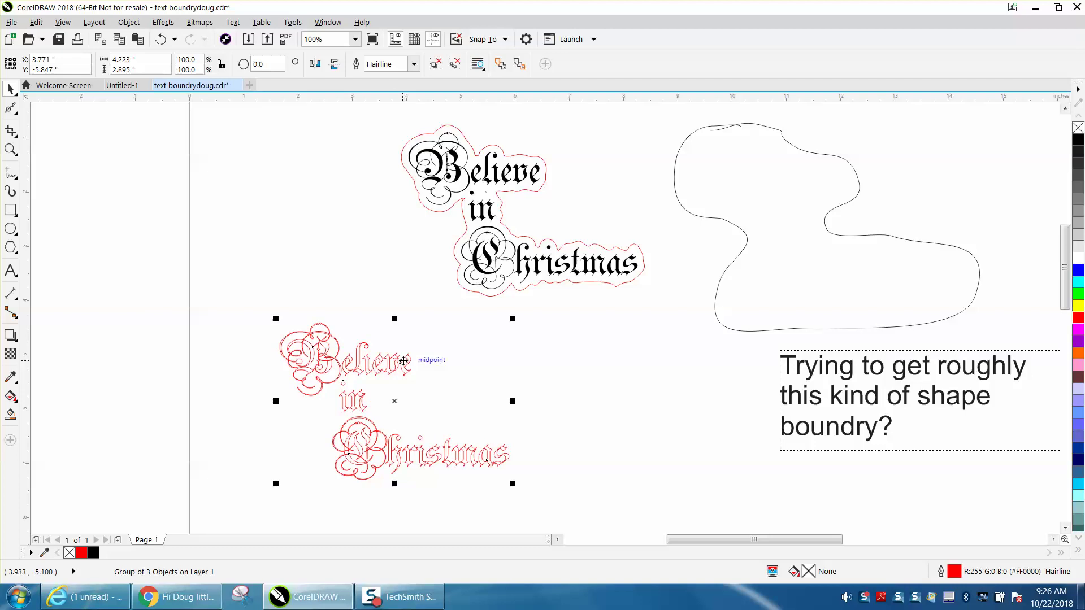
click(164, 23)
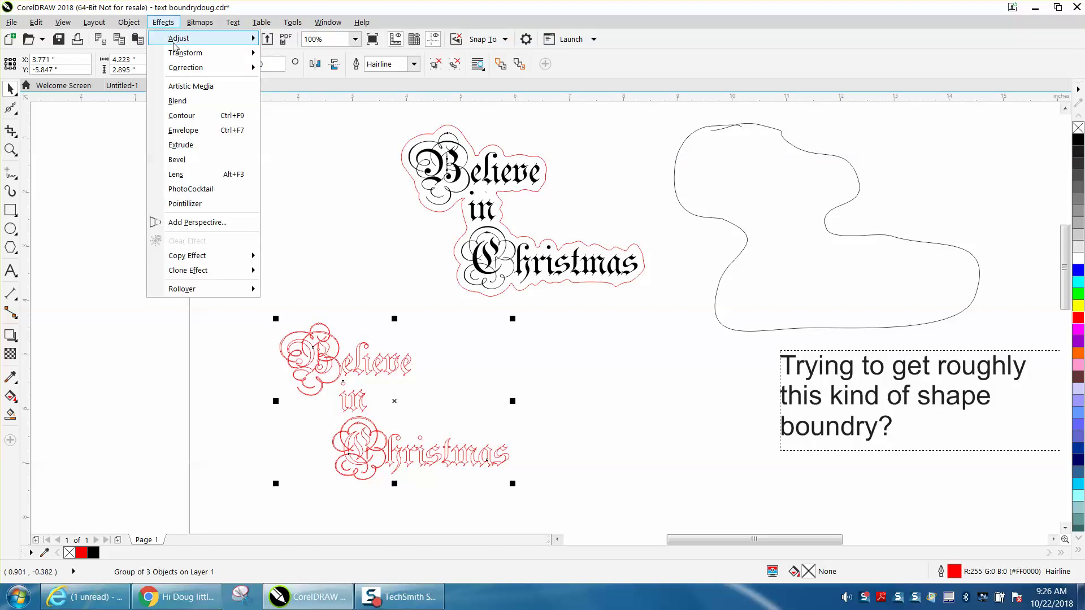
click(181, 115)
click(968, 102)
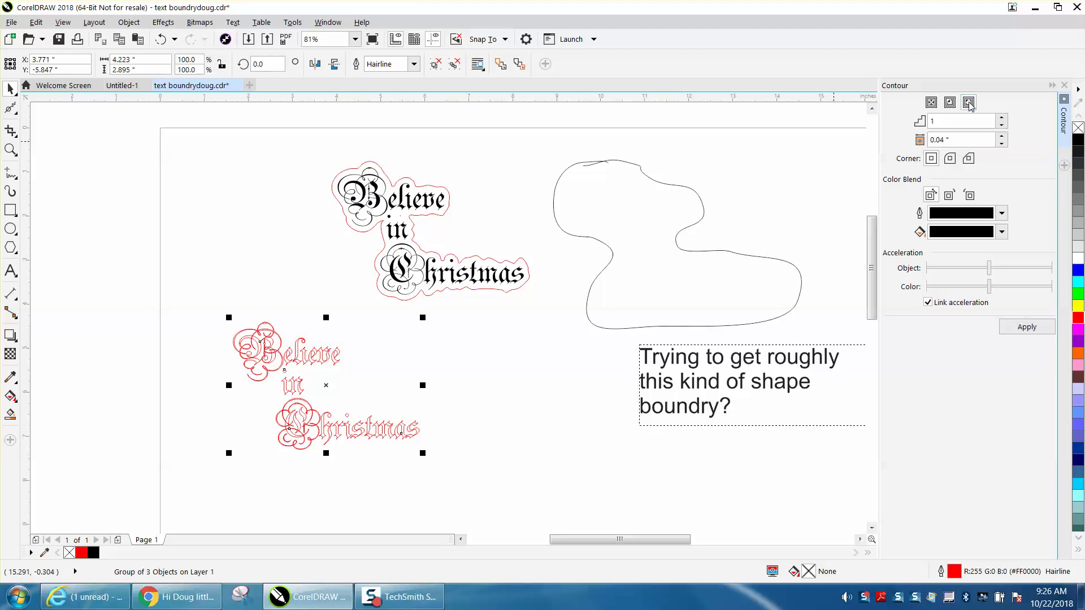
double_click(960, 140)
text(.5)
click(1027, 328)
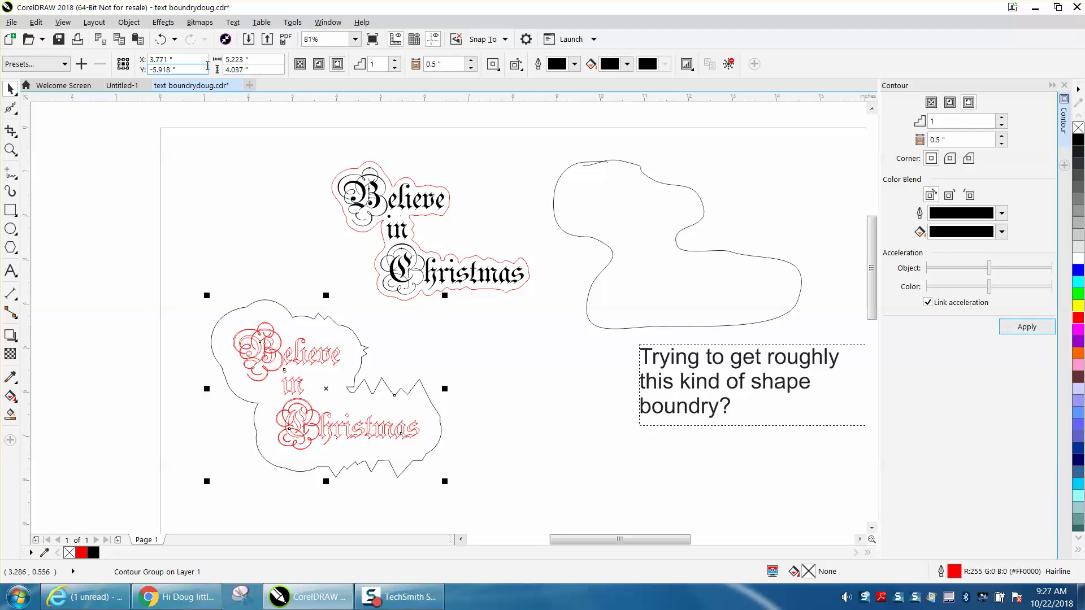
Undo the oversized contour and reapply it with a 0.05-inch offset
click(161, 39)
drag(952, 141, 892, 142)
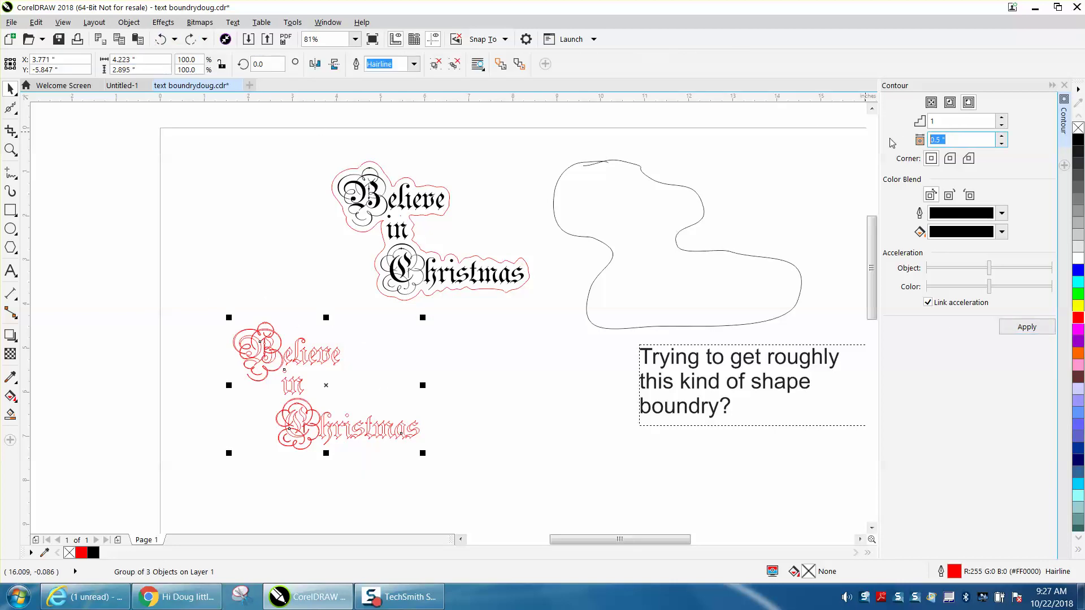
text(.05)
click(1022, 328)
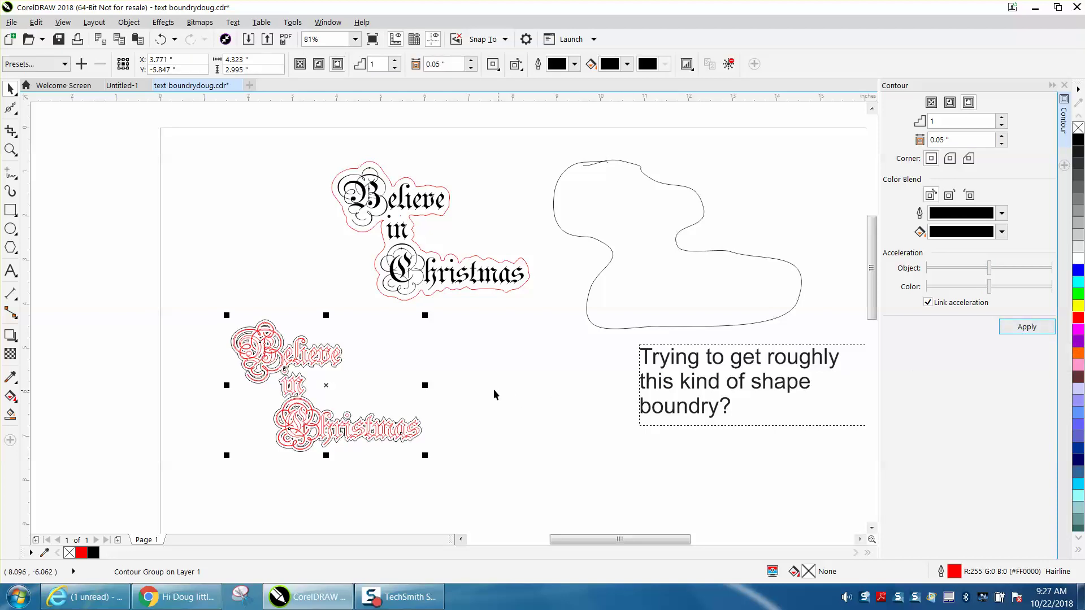
Undo again and reapply the single-step contour with a 0.09-inch offset
click(10, 150)
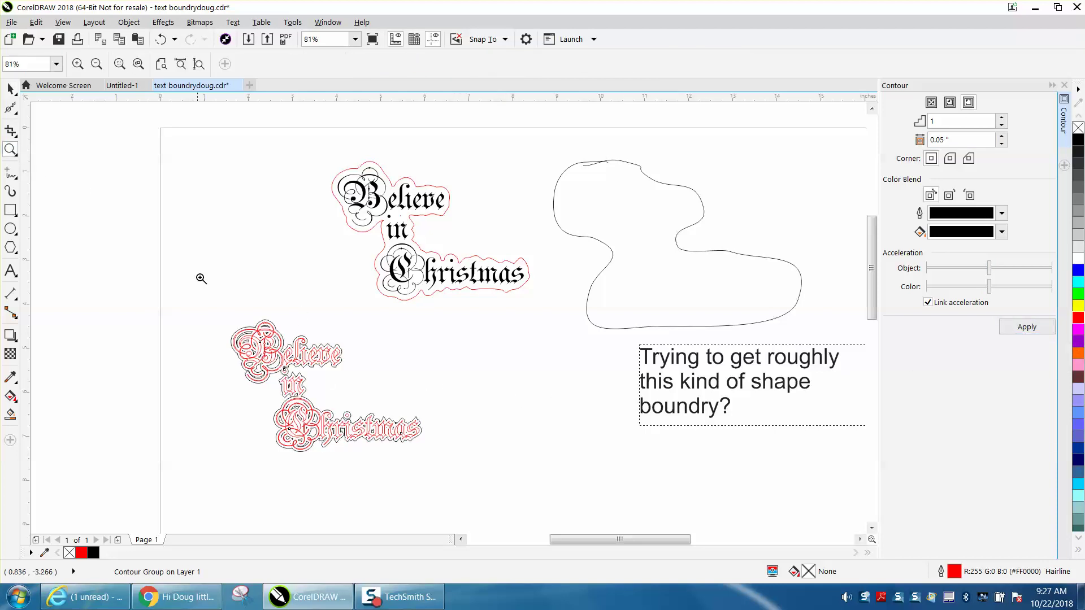
drag(225, 332, 343, 421)
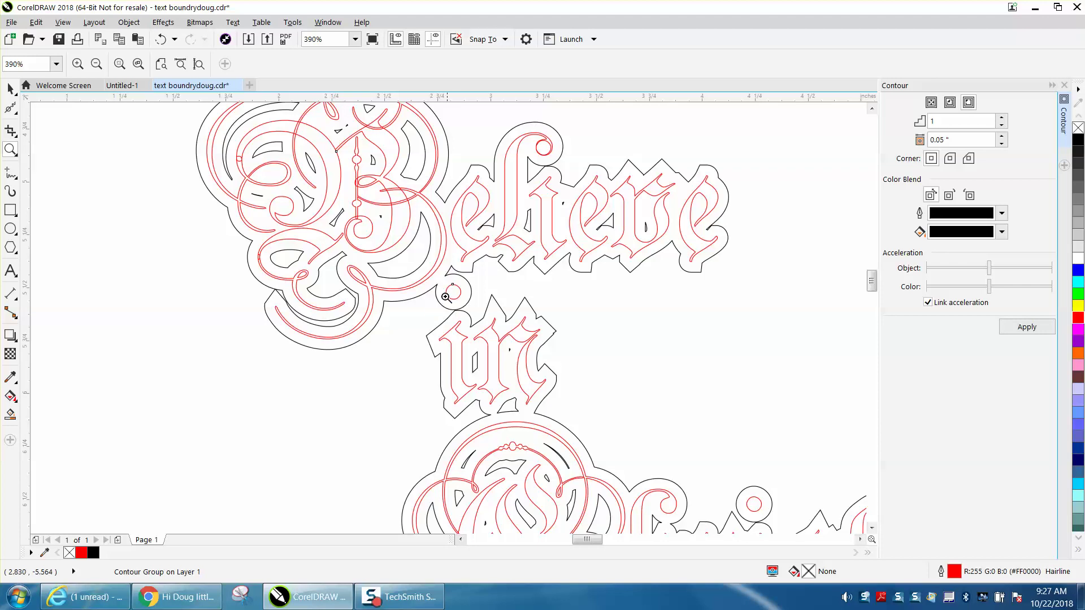
scroll(440, 292, down, 2)
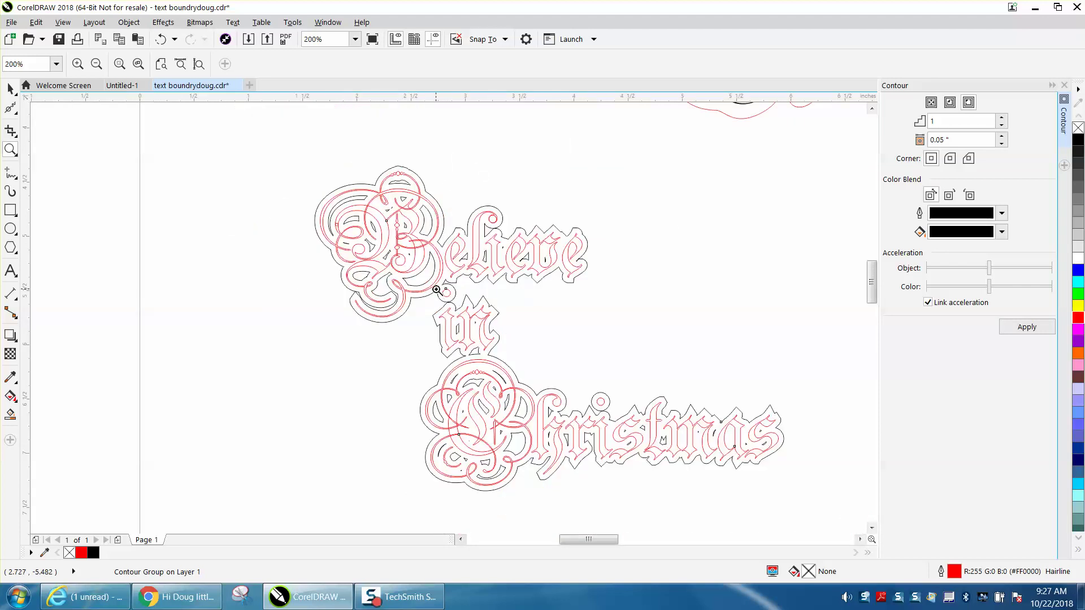
click(10, 89)
click(161, 40)
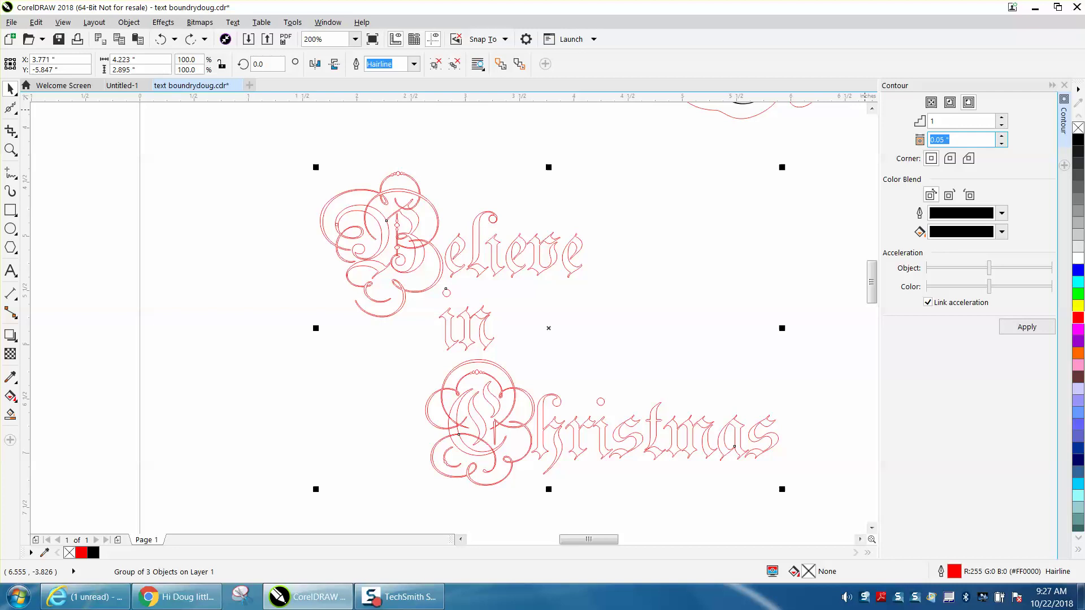
text(.09)
click(1024, 327)
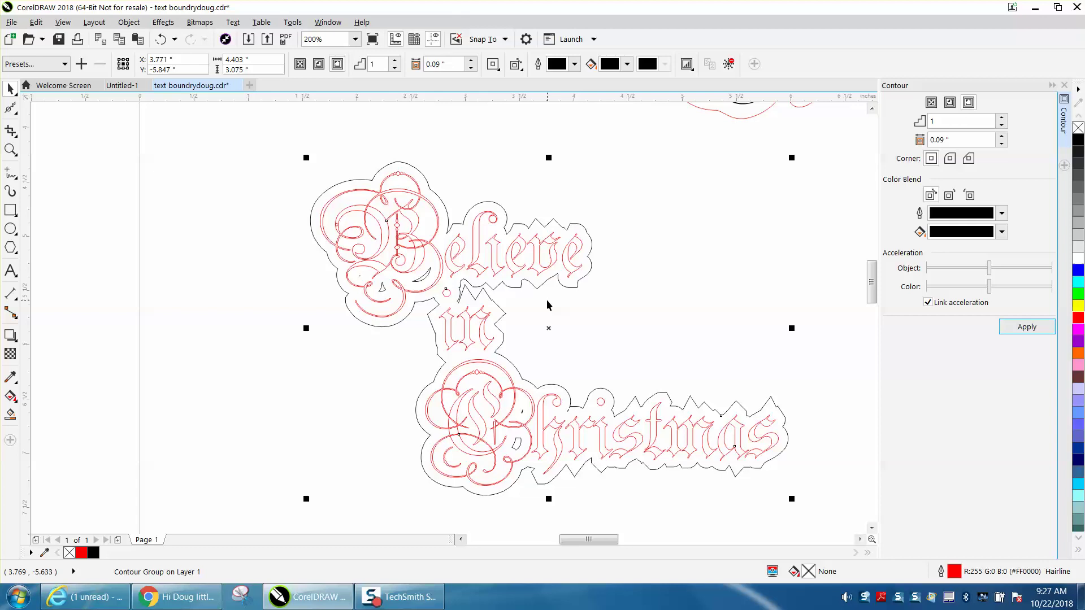
scroll(529, 296, down, 2)
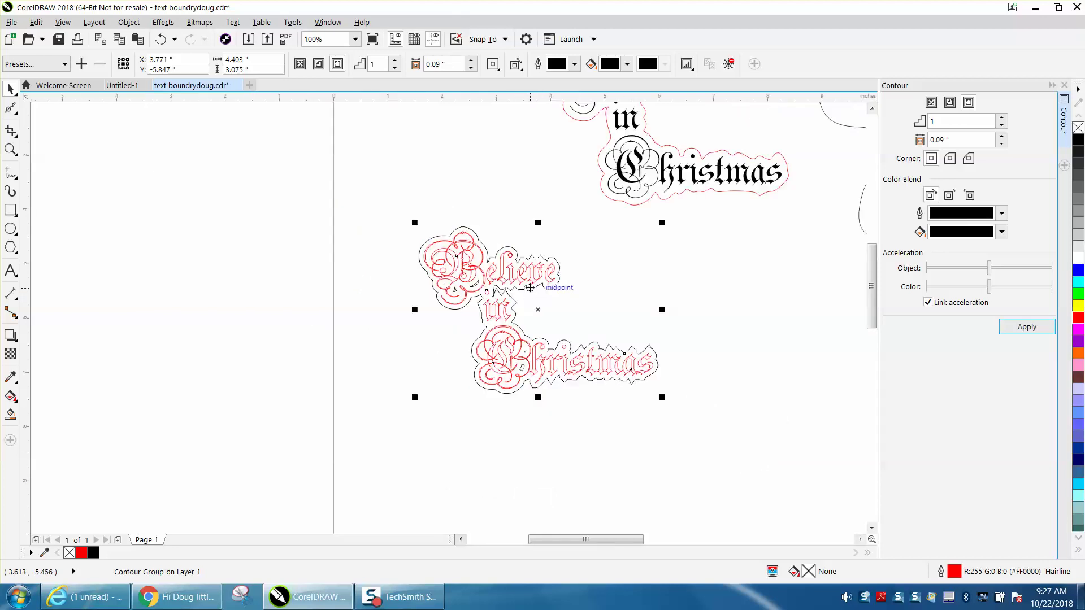
Break the contour group apart to separate the boundary from the red text
click(129, 23)
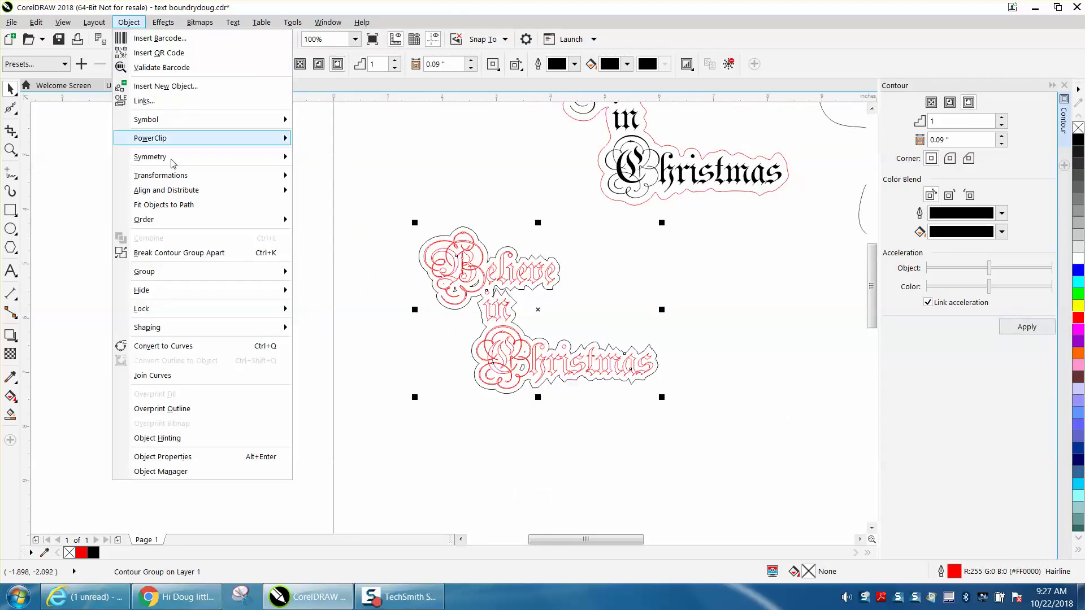
click(192, 256)
click(359, 253)
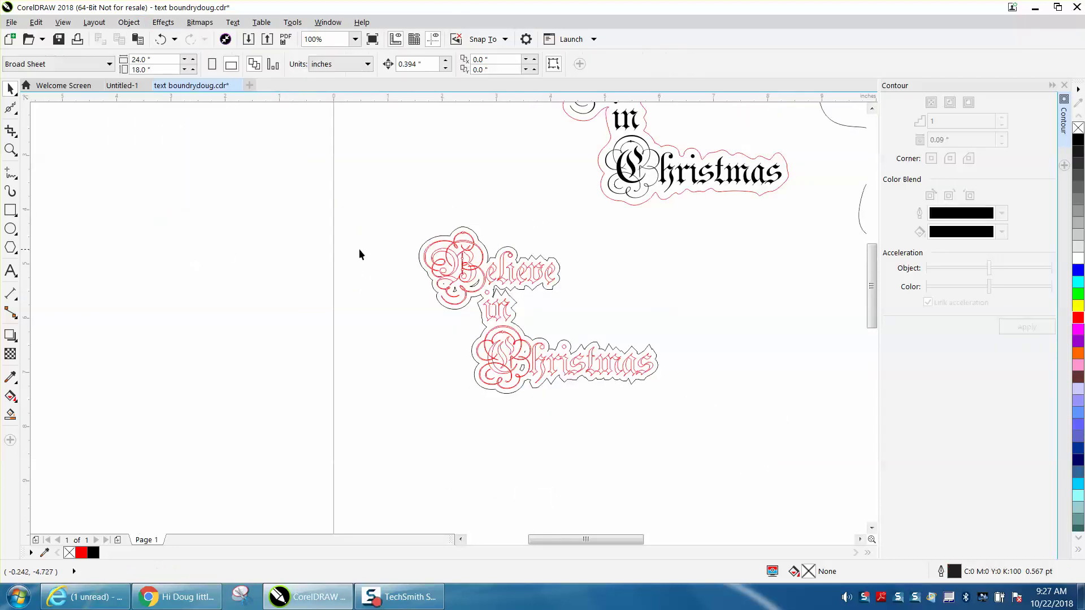
click(480, 254)
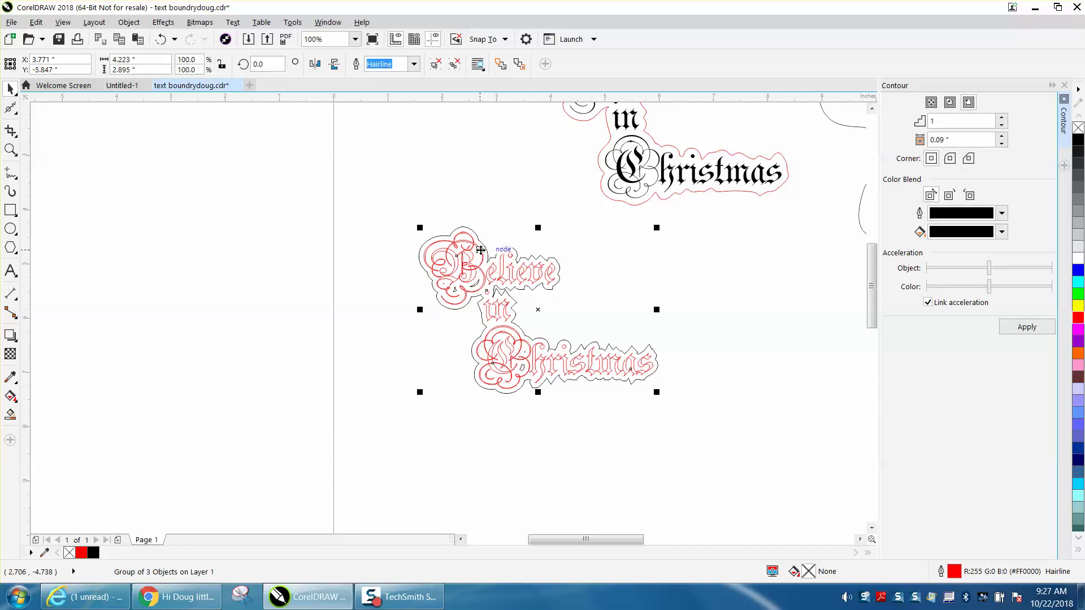
click(389, 149)
drag(393, 192, 672, 405)
click(301, 171)
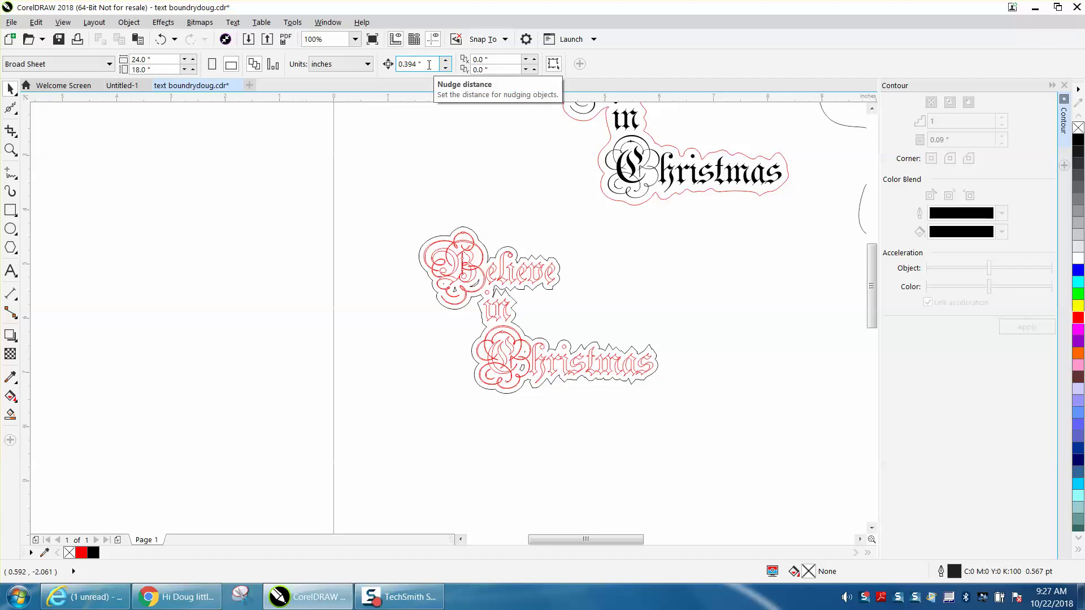
Set the nudge distance to 5.0" and nudge the red text 5 inches left
drag(429, 64, 388, 64)
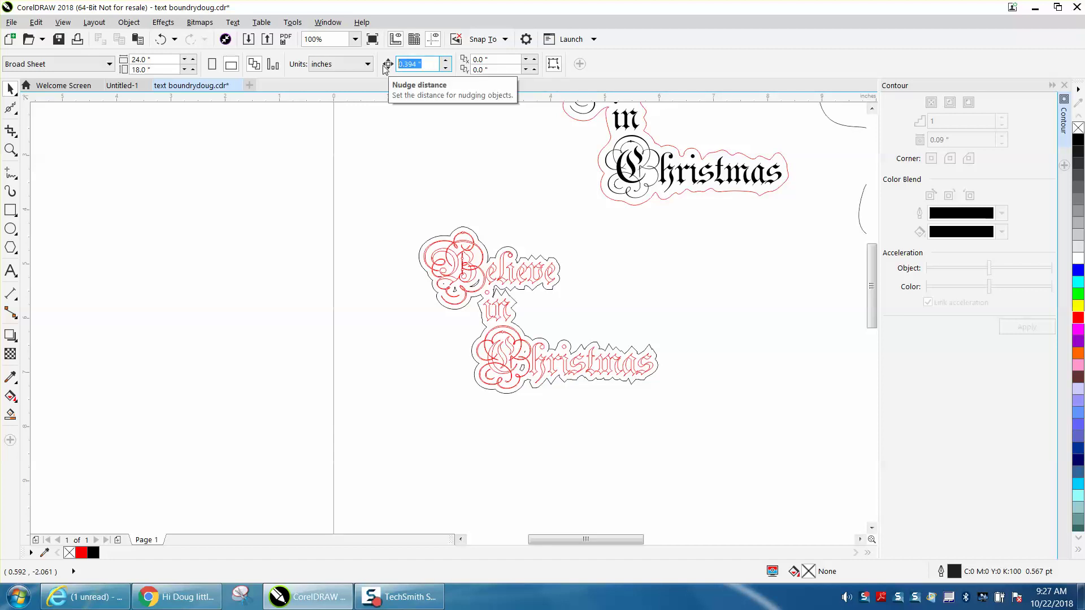
text(5)
key(Return)
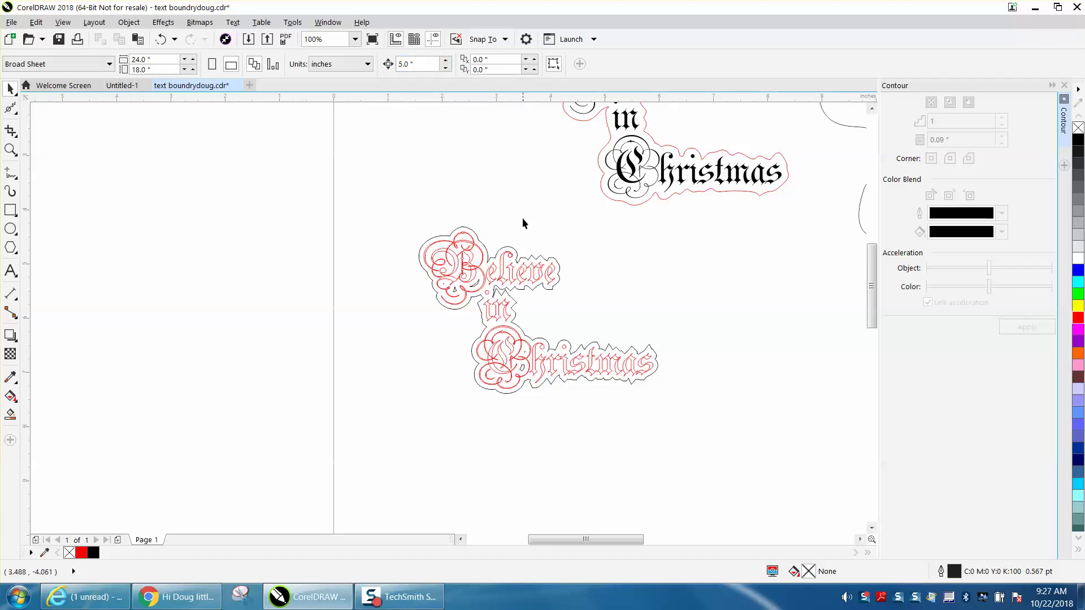
click(502, 258)
key(Left)
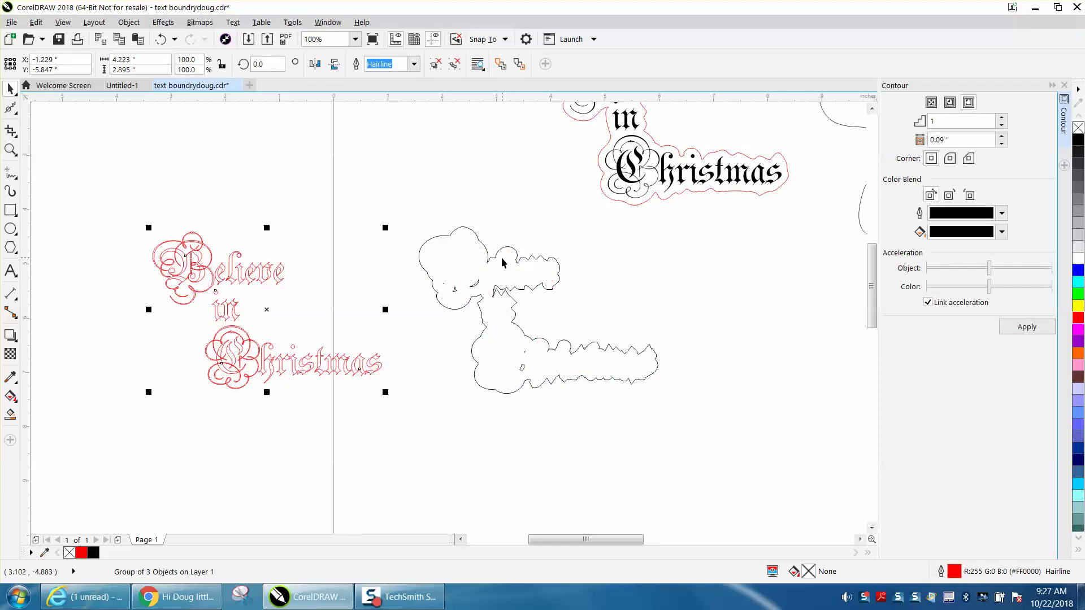
click(10, 150)
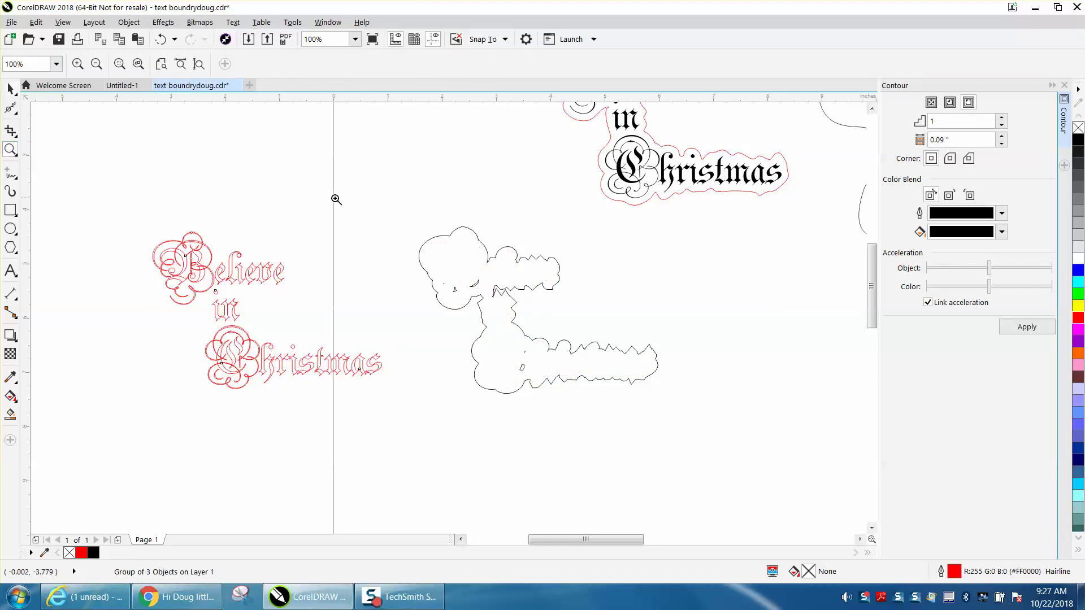
Combine the black contour shape and break the curve apart into pieces
drag(353, 194, 719, 475)
click(10, 89)
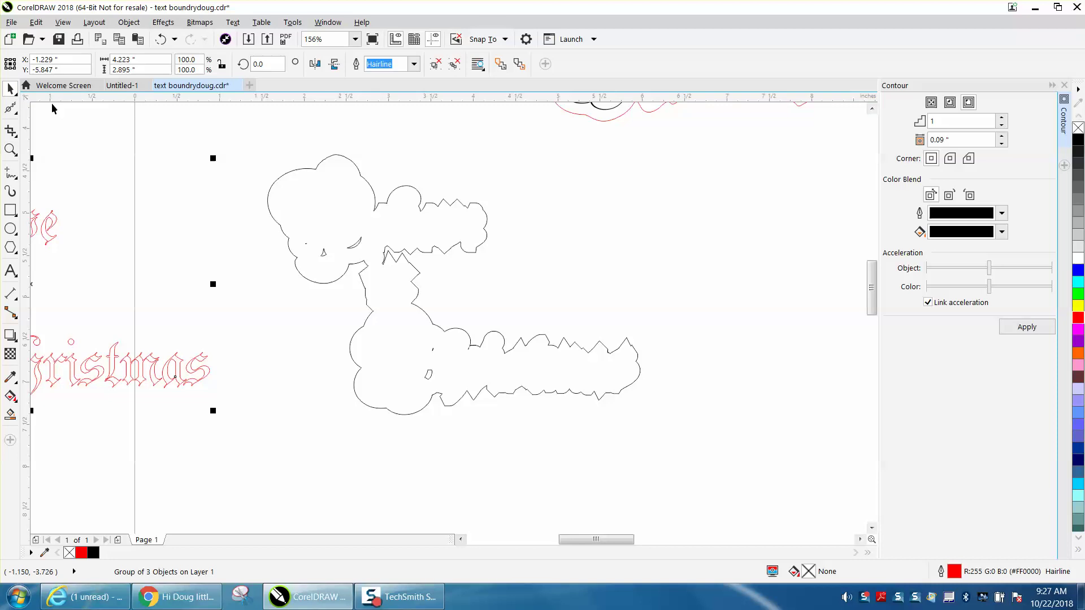
click(287, 177)
key(ctrl+l)
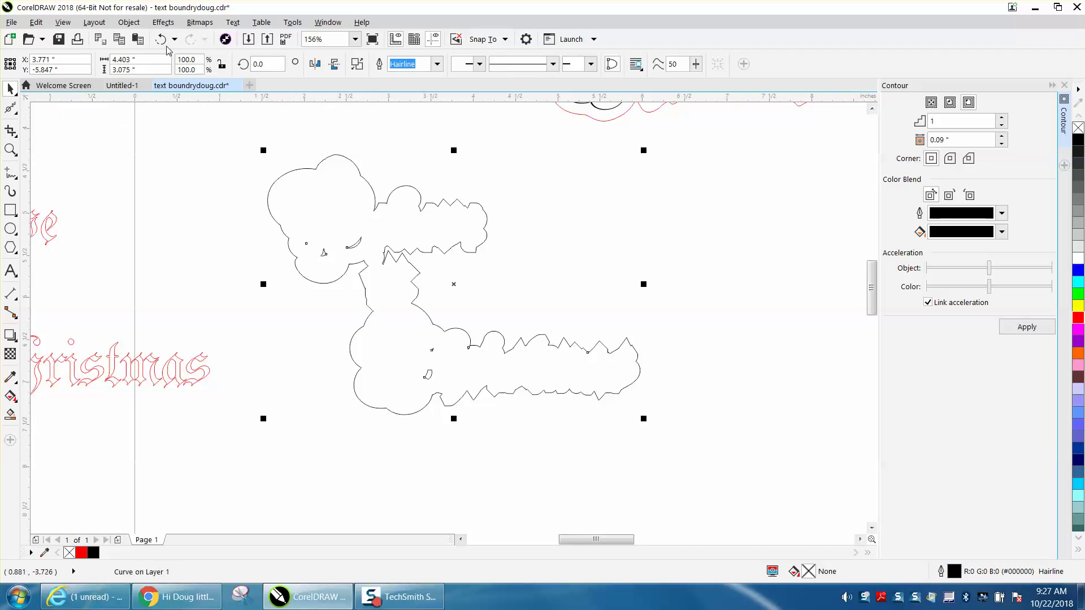
click(128, 22)
click(184, 253)
click(181, 249)
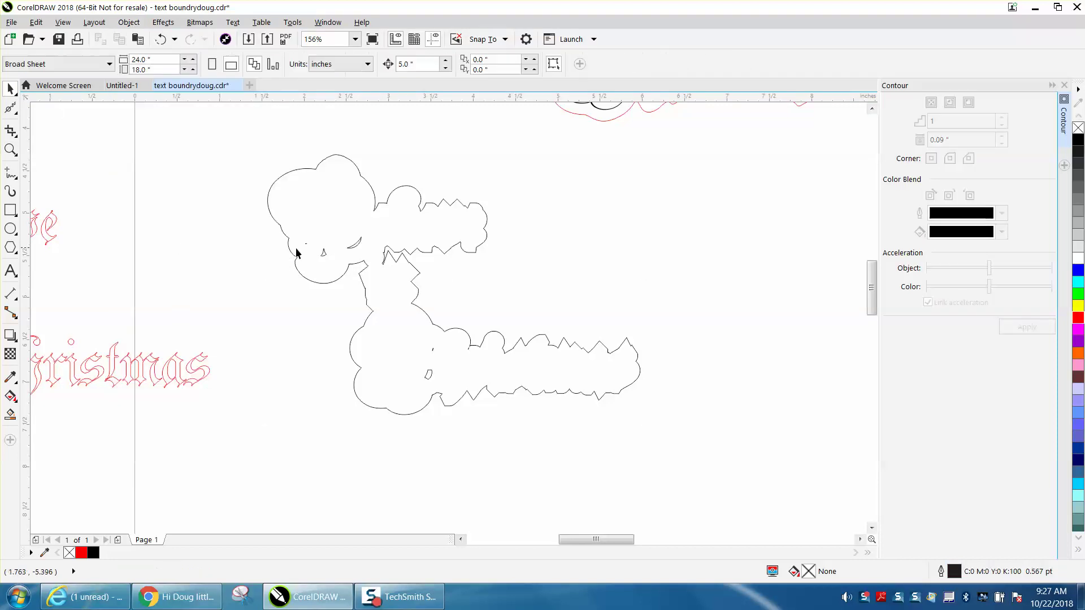
Delete the three small stray fragments inside the boundary, including the small hook
click(323, 252)
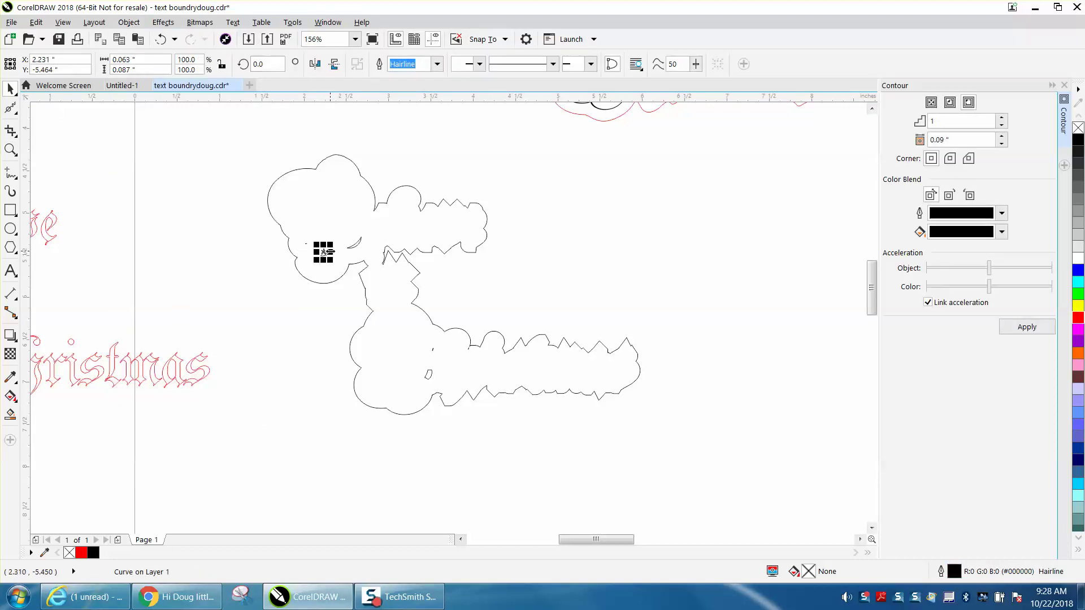
key(Delete)
click(355, 246)
key(Delete)
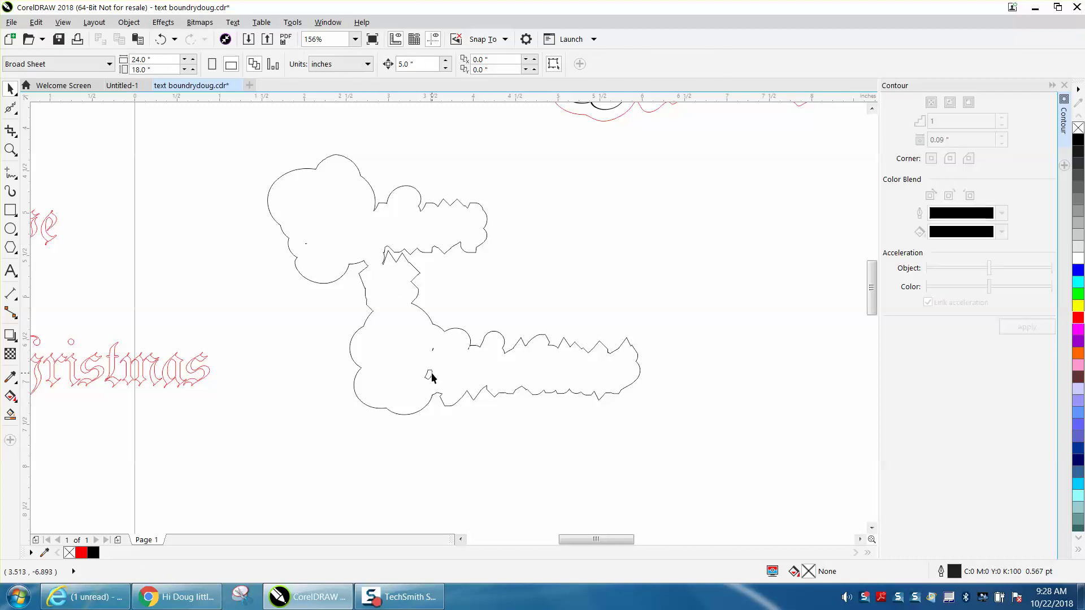
click(429, 374)
key(Delete)
click(17, 114)
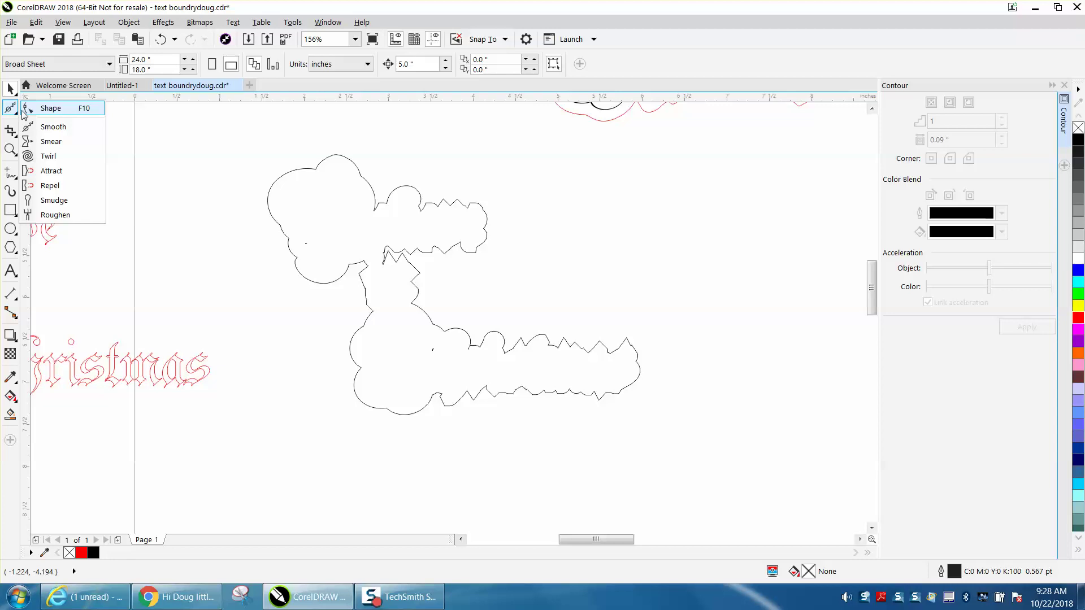
Smooth the boundary's jagged upper arm and lower zigzag outline with the Smooth tool
click(47, 127)
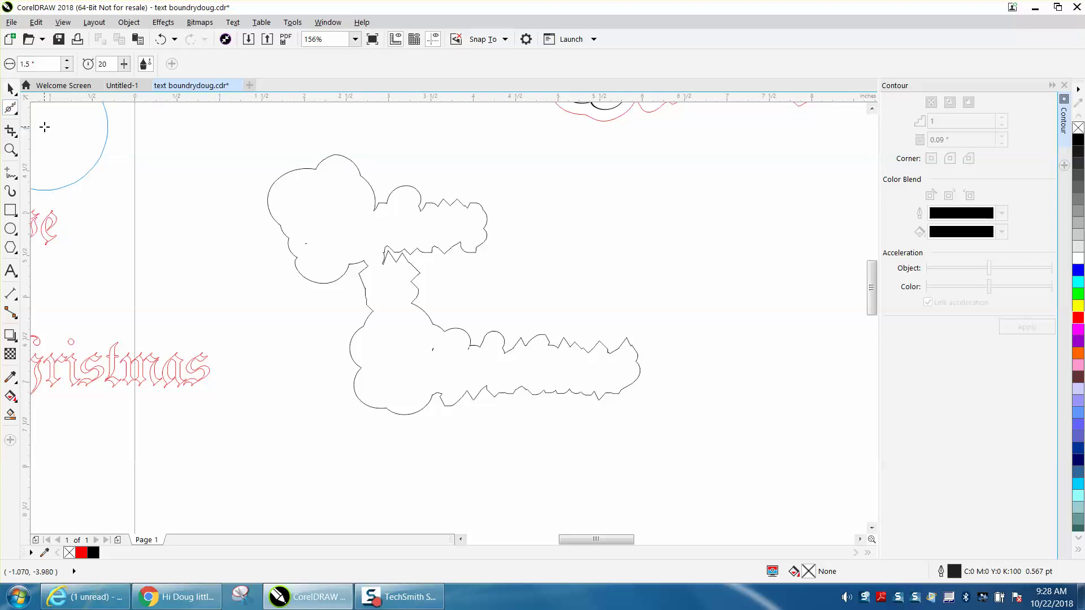
click(10, 149)
drag(317, 153, 646, 418)
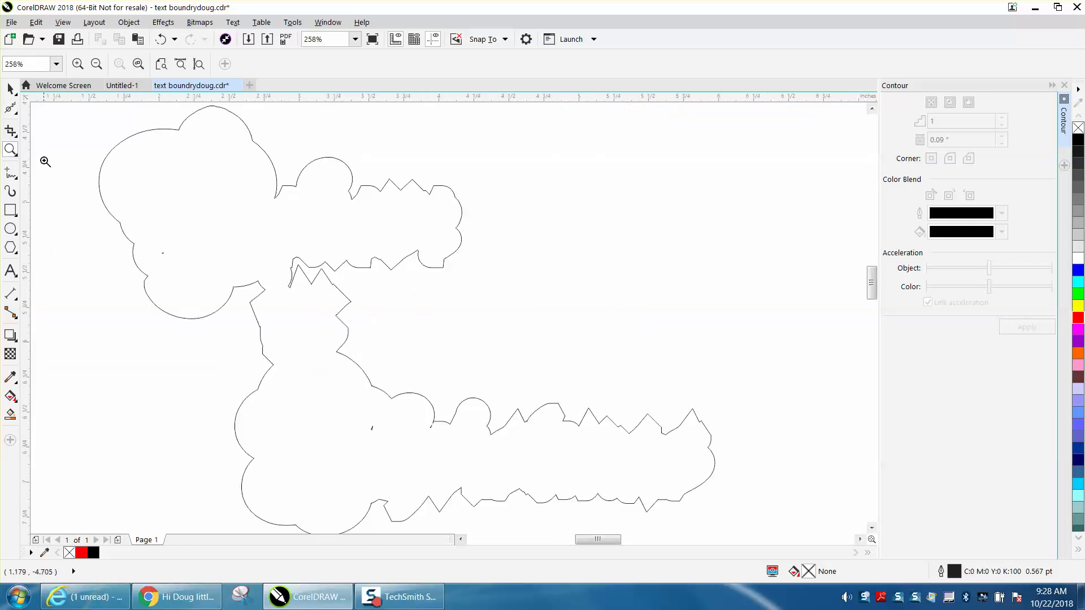
click(11, 107)
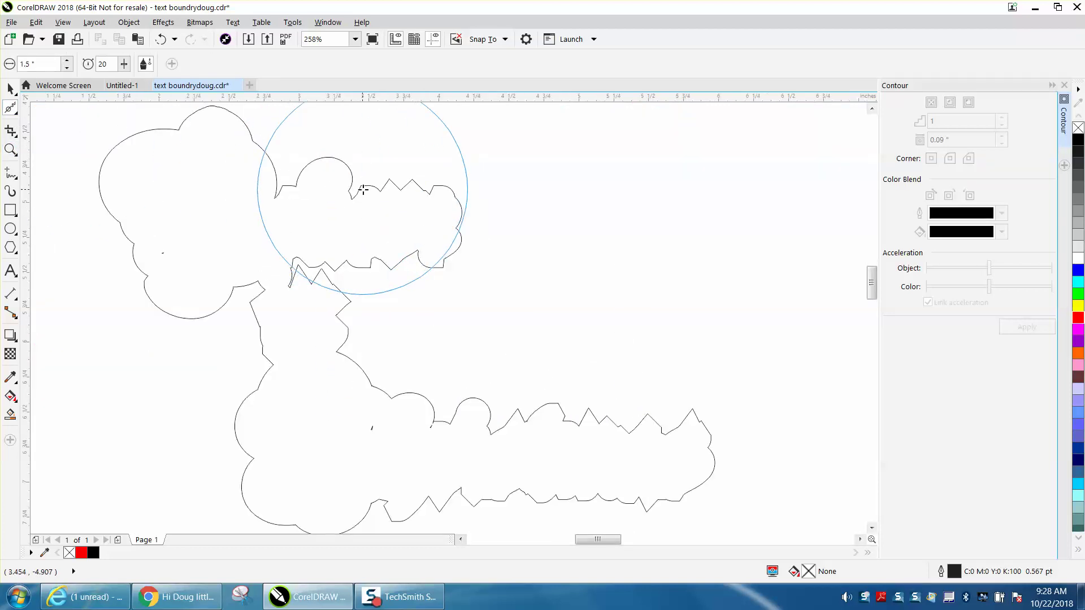
click(390, 182)
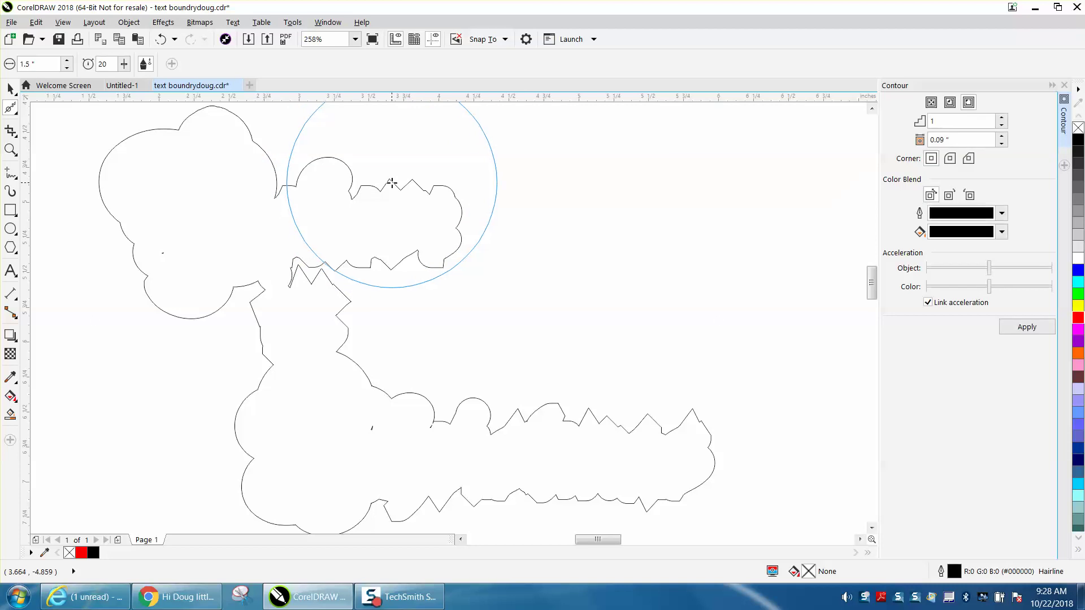
mouse_move(391, 183)
mouse_down()
mouse_move(380, 184)
mouse_move(417, 209)
mouse_move(424, 254)
mouse_move(388, 263)
mouse_move(339, 205)
mouse_move(344, 266)
mouse_move(387, 366)
mouse_up()
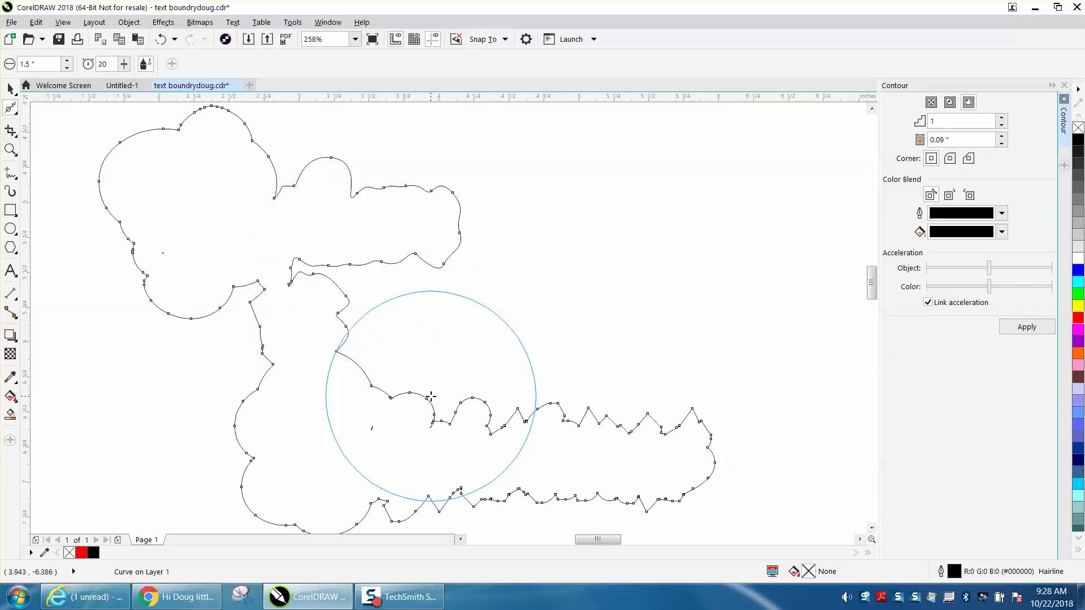
mouse_move(430, 397)
mouse_down()
mouse_move(456, 439)
mouse_move(516, 412)
mouse_move(661, 417)
mouse_move(680, 461)
mouse_move(656, 488)
mouse_move(475, 523)
mouse_move(467, 497)
mouse_move(431, 508)
mouse_move(283, 387)
mouse_move(252, 310)
mouse_move(259, 245)
mouse_move(127, 195)
mouse_move(120, 161)
mouse_move(186, 62)
mouse_move(212, 57)
mouse_move(201, 50)
mouse_move(192, 128)
mouse_move(133, 218)
mouse_move(252, 351)
mouse_move(291, 511)
mouse_move(416, 513)
mouse_move(355, 477)
mouse_move(401, 213)
mouse_move(388, 198)
mouse_move(59, 210)
mouse_up()
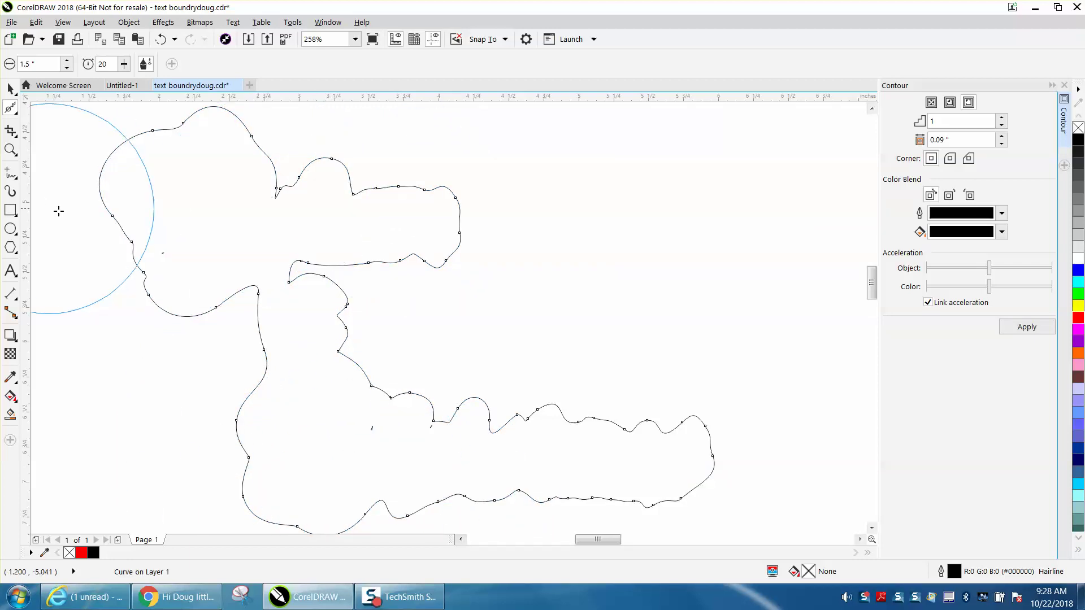
scroll(68, 211, down, 5)
Make the smoothed boundary outline red
click(10, 89)
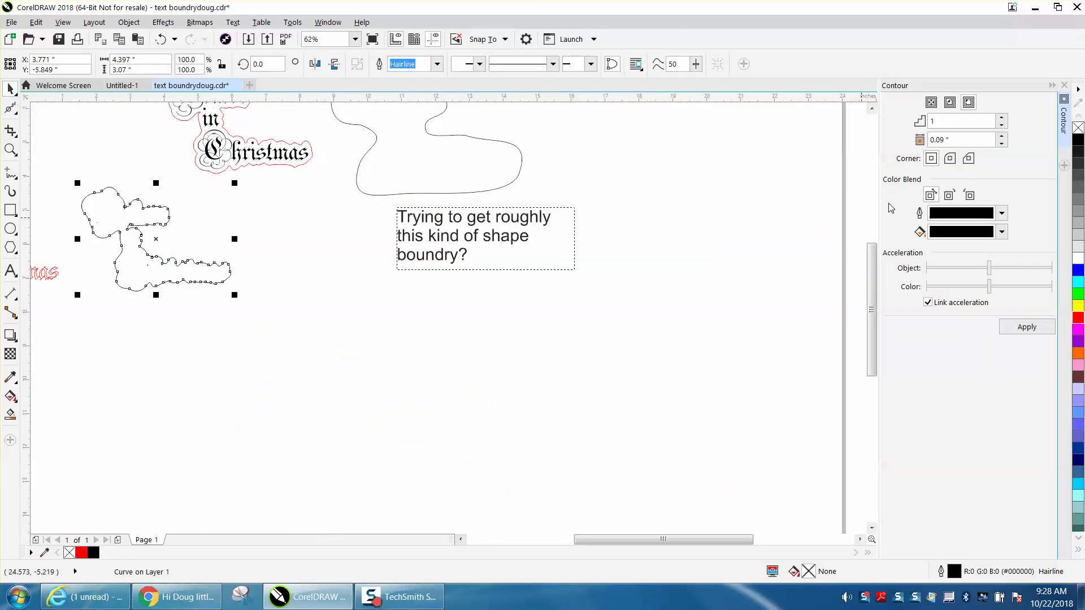
right_click(1076, 321)
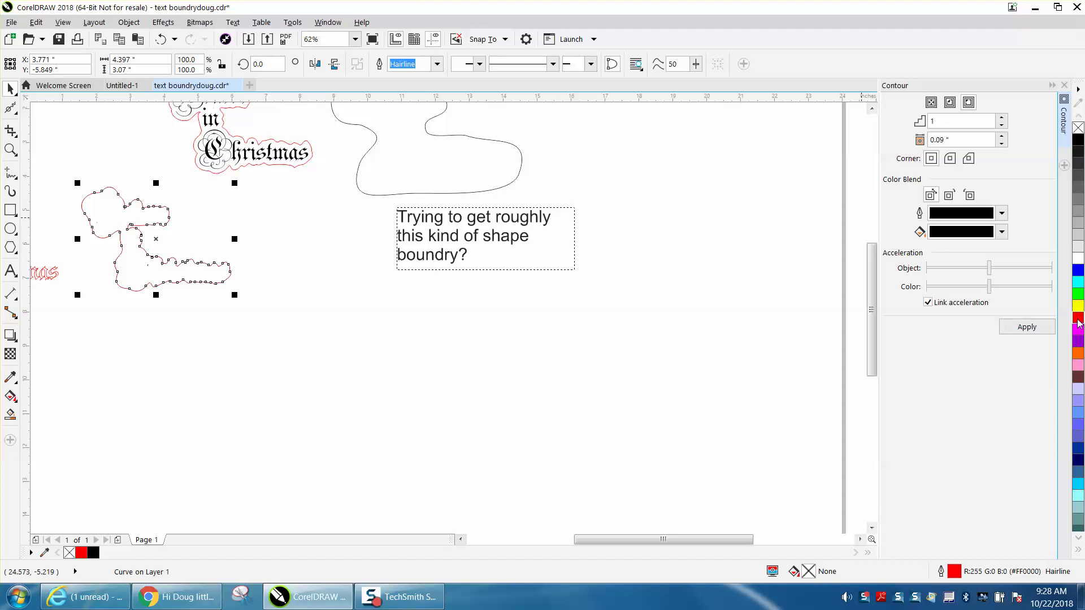
scroll(489, 351, down, 2)
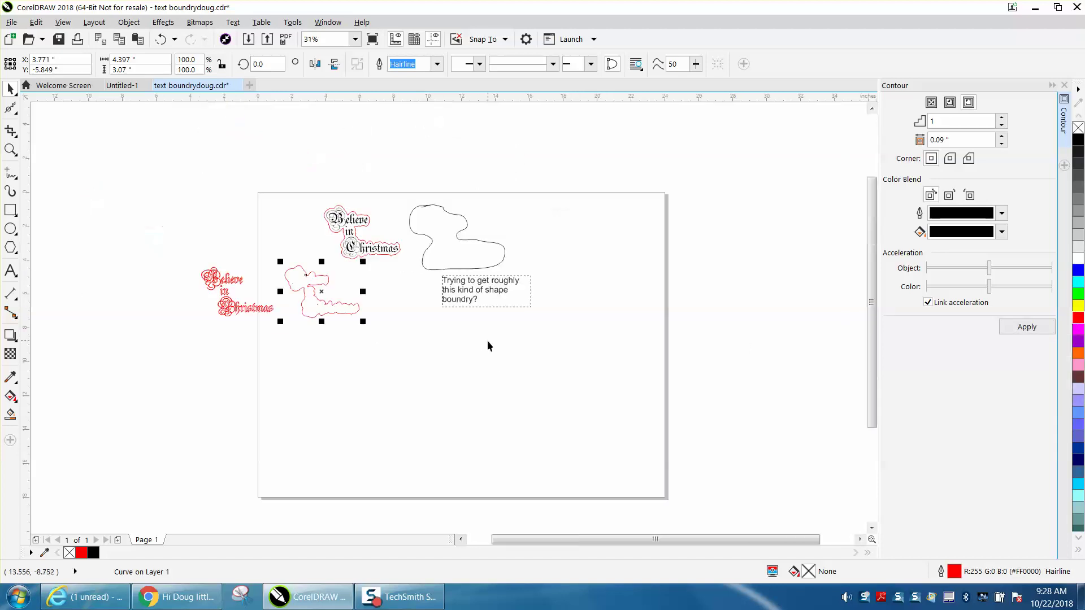
Fill the text solid black without outline and nudge it right into the red boundary
click(226, 305)
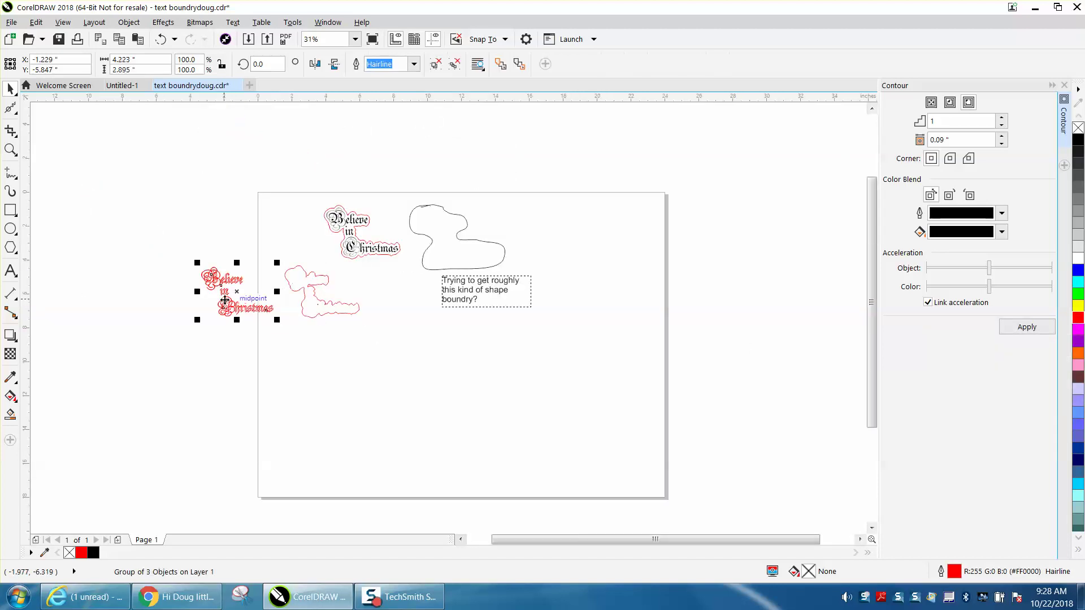
click(1078, 144)
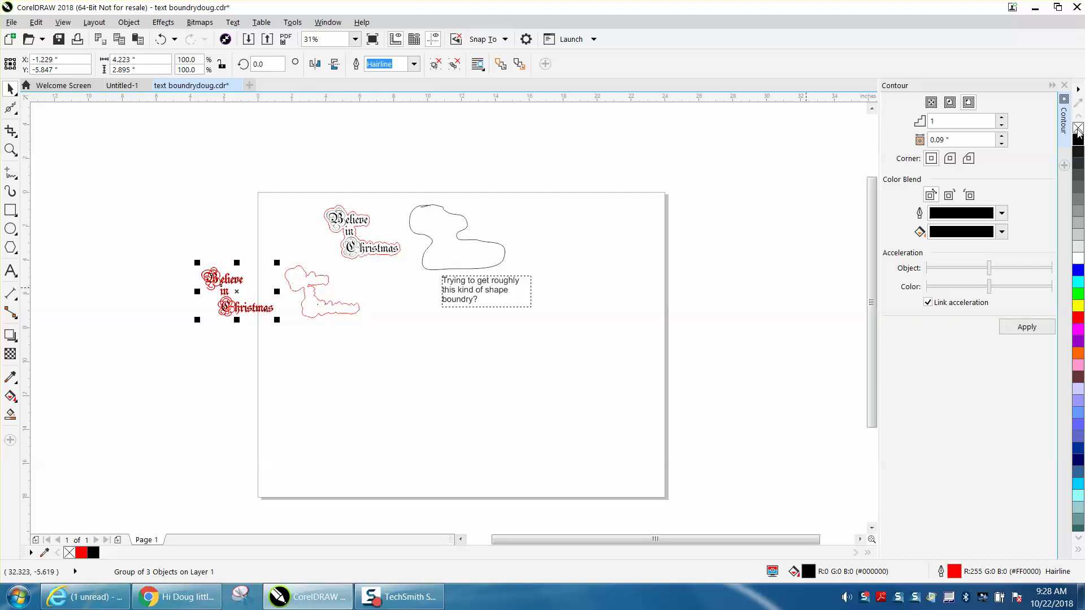
right_click(1077, 130)
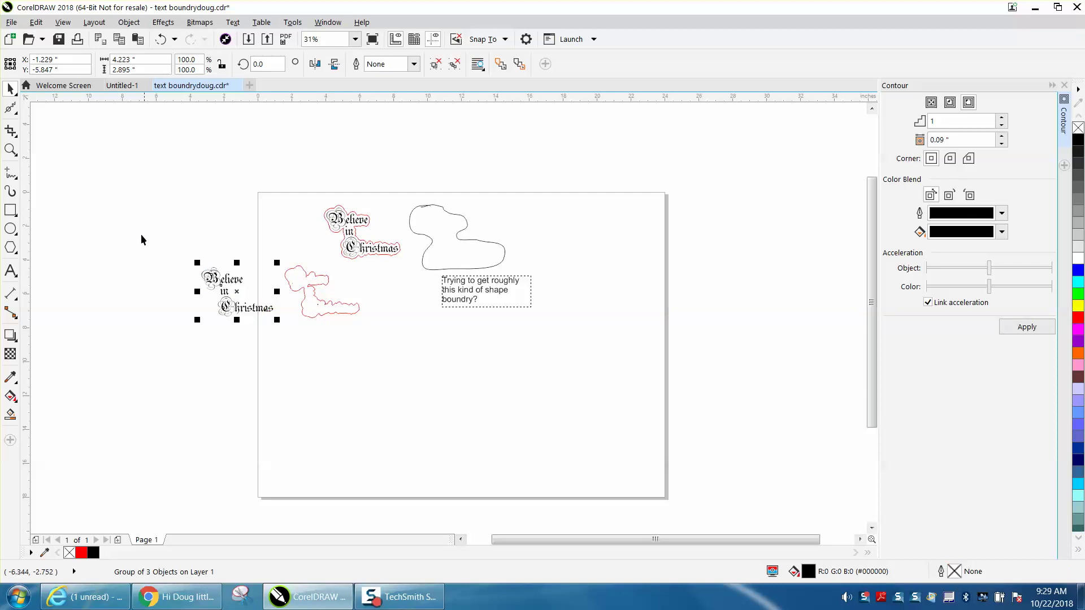
key(Right)
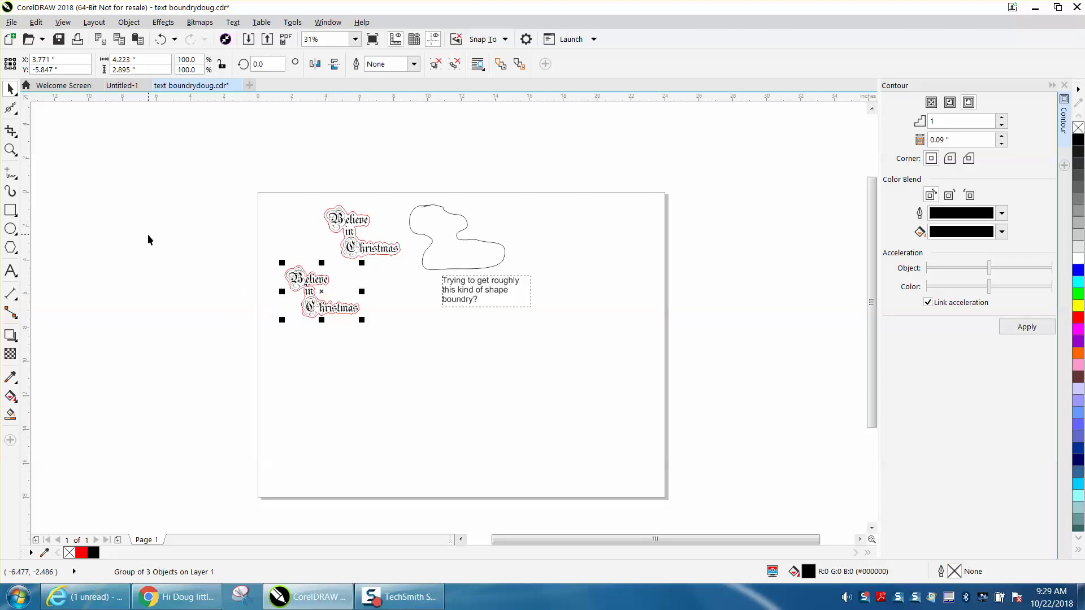
click(11, 149)
drag(271, 256, 428, 342)
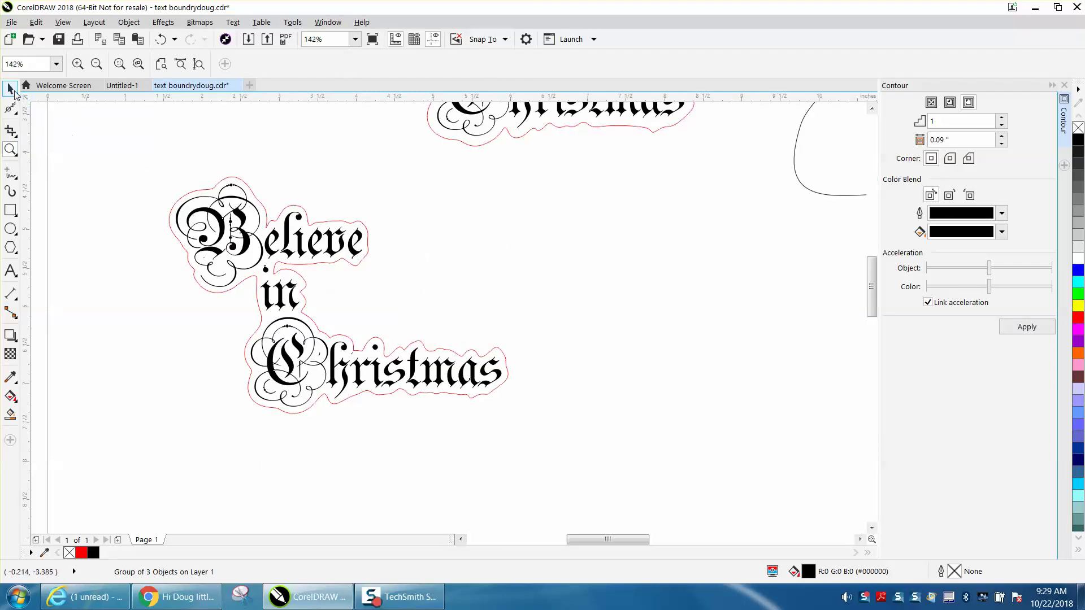
Apply a 0.09-inch contour to the red curve, then reapply it with 2 steps
click(10, 89)
ctrl+click(365, 226)
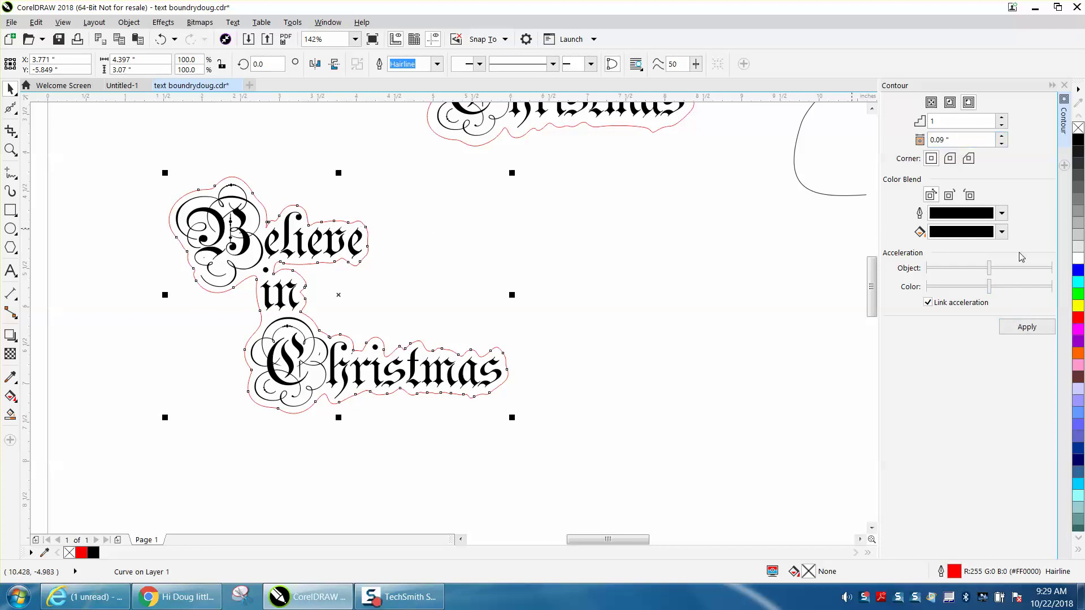
click(1015, 327)
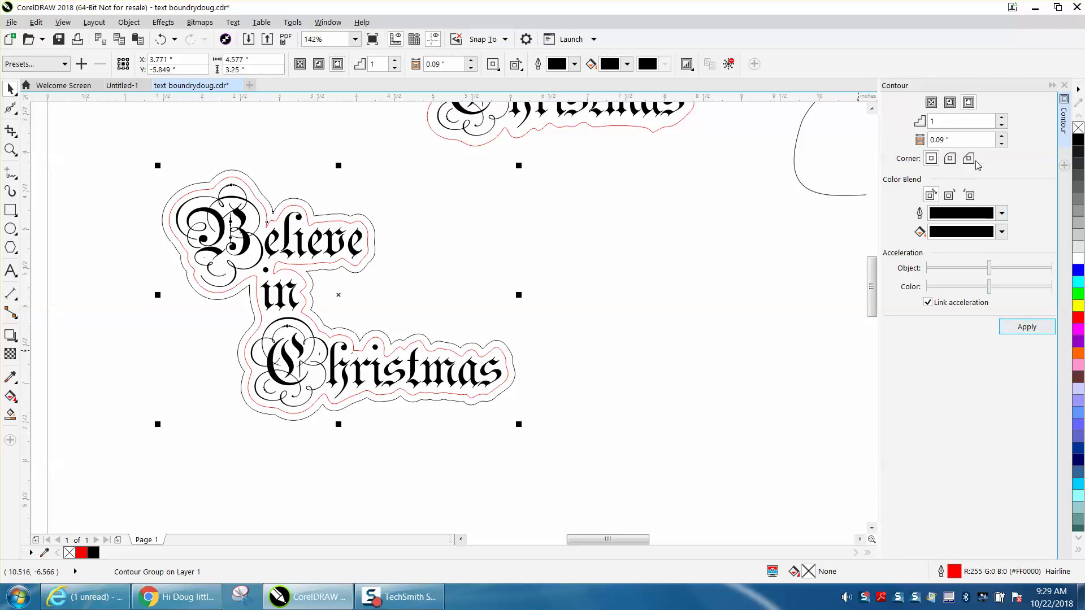
click(1002, 119)
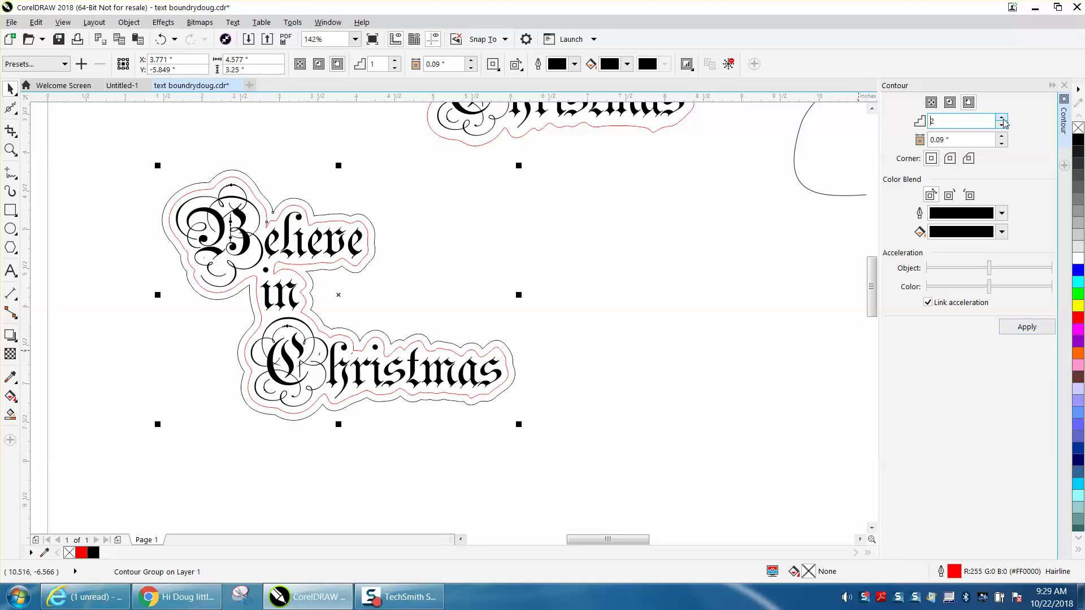
click(1017, 332)
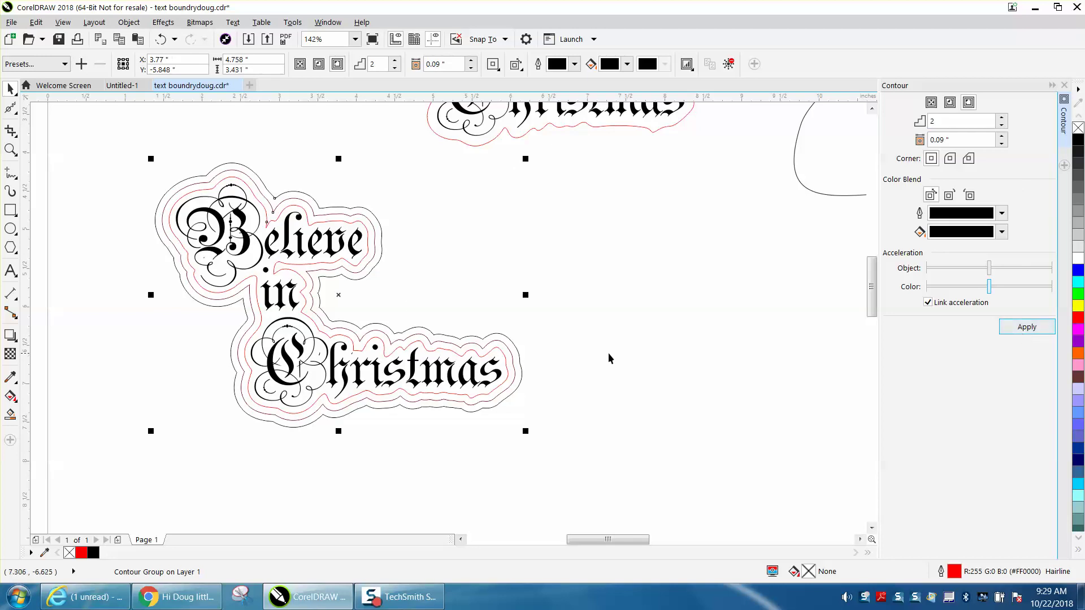
Break the contour group apart and delete an inner contour curve
click(128, 25)
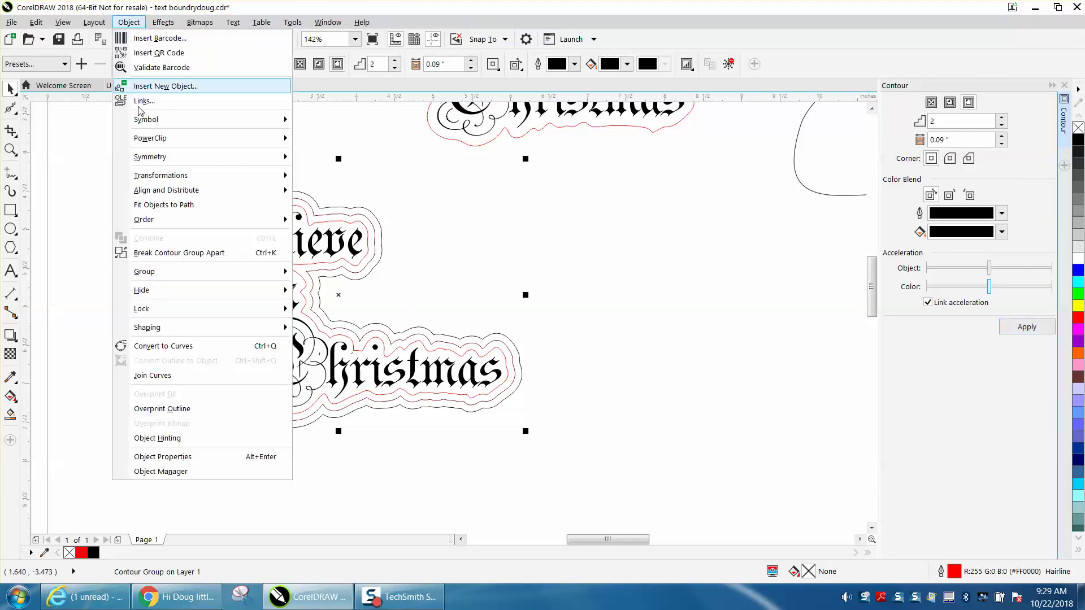
click(170, 253)
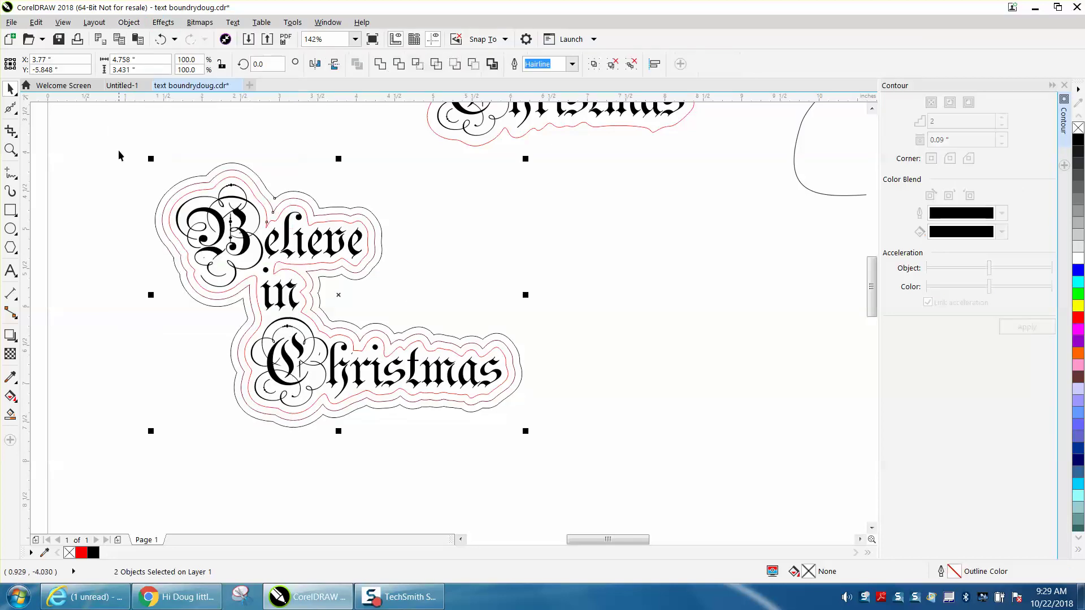
click(242, 176)
click(248, 187)
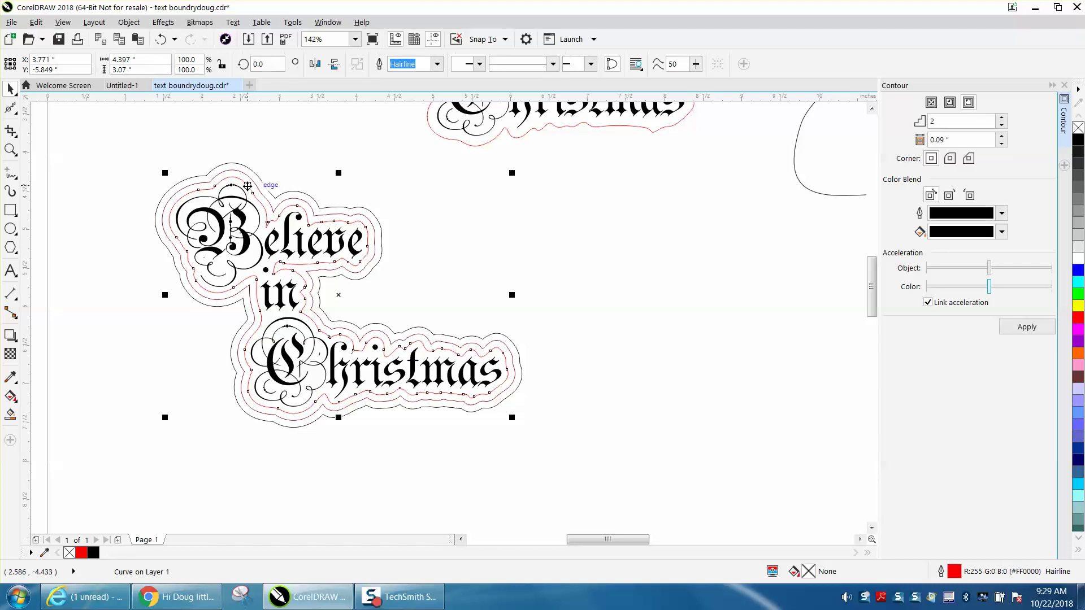
key(Delete)
click(250, 186)
key(Delete)
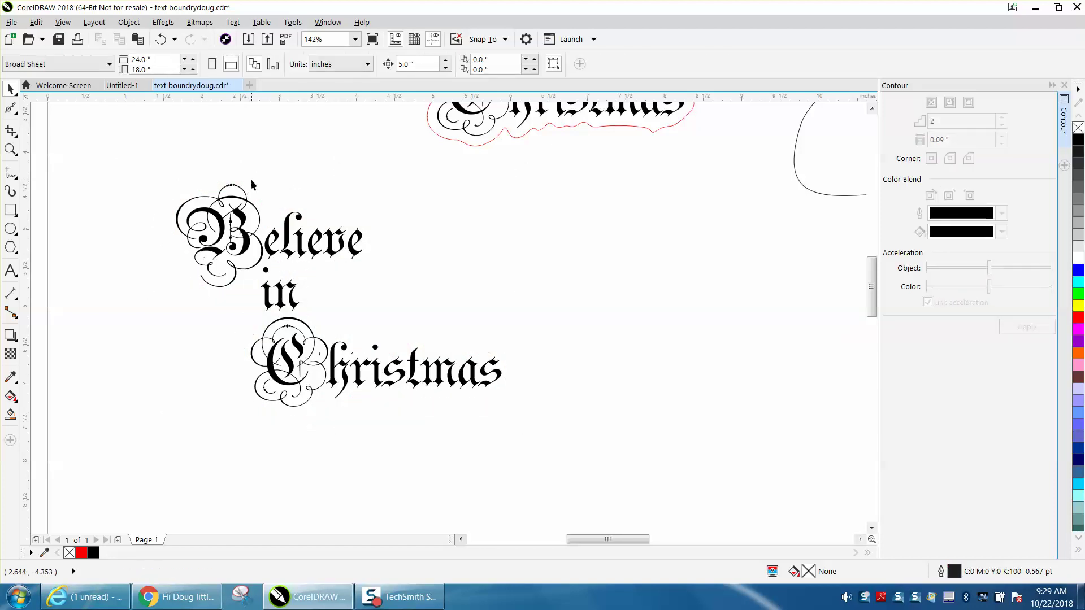
click(161, 39)
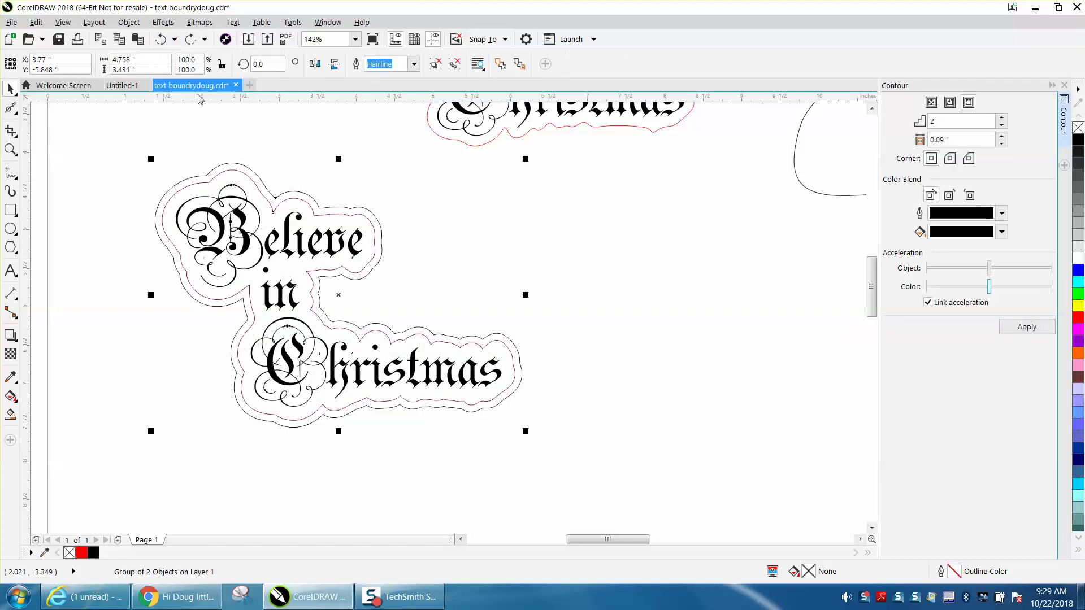
click(134, 26)
click(328, 189)
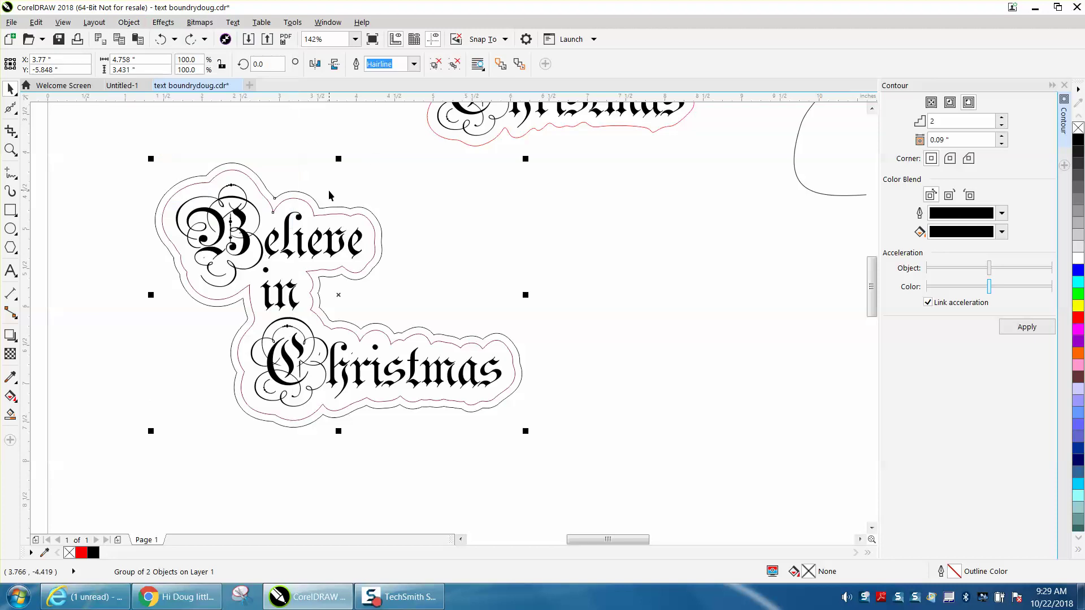
click(316, 211)
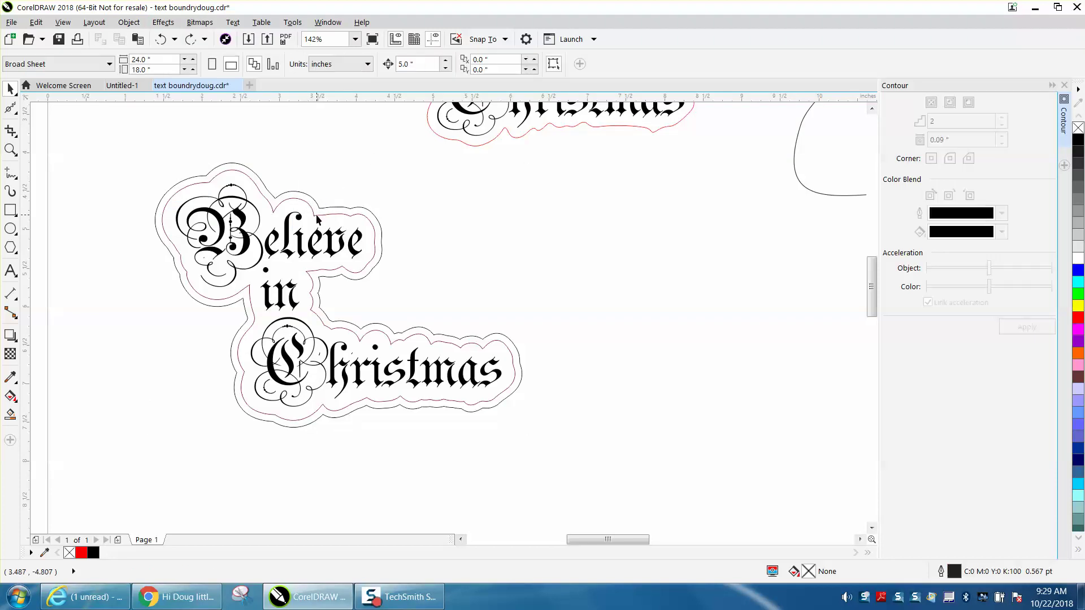
click(317, 215)
key(Delete)
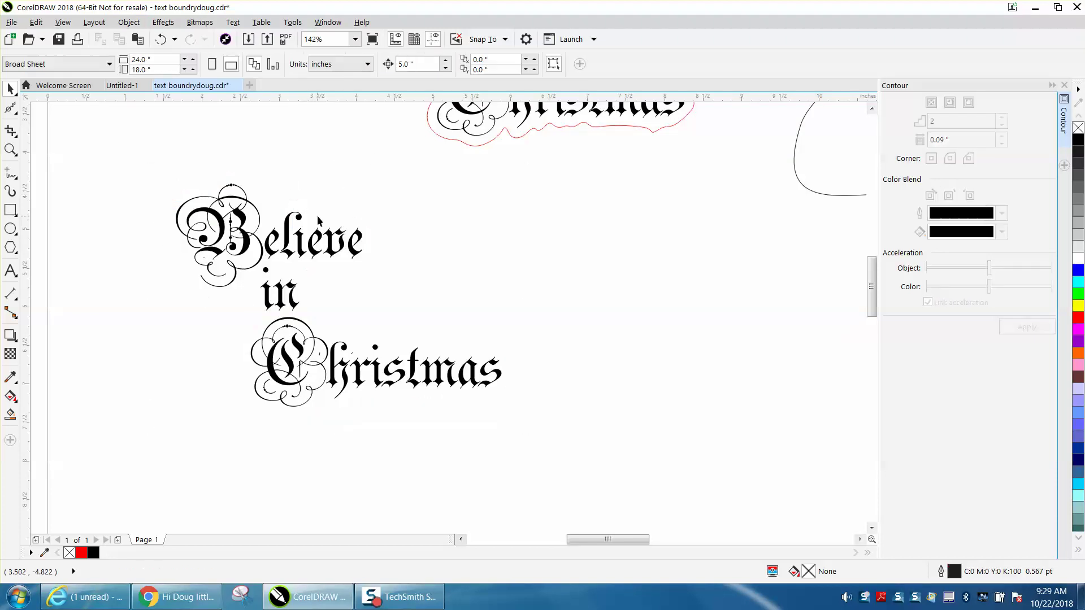
click(161, 39)
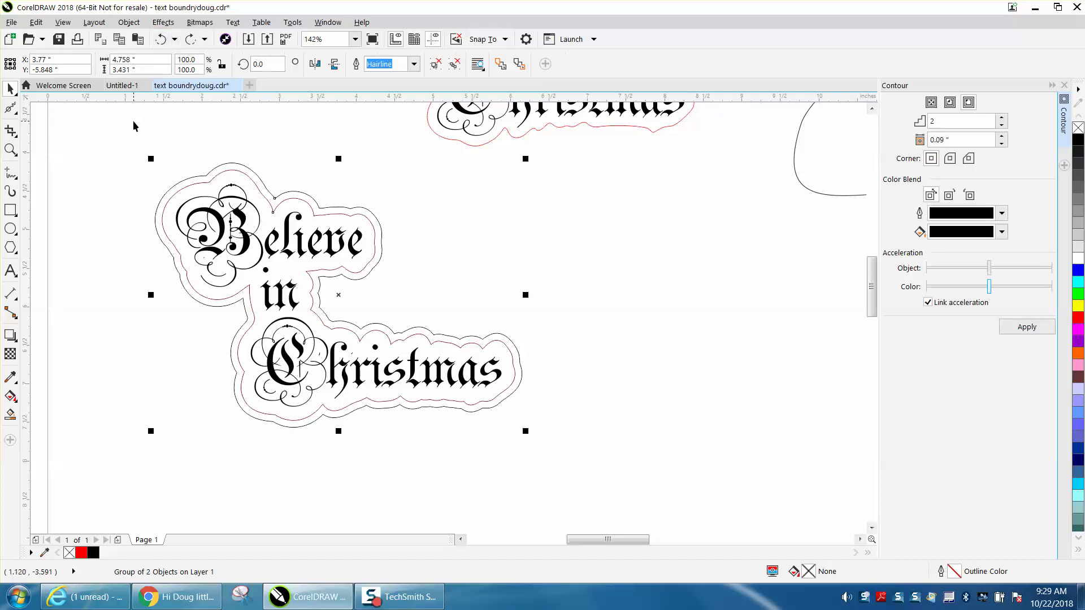
Ungroup the text and contours, then make the outermost contour line red
drag(134, 126, 623, 462)
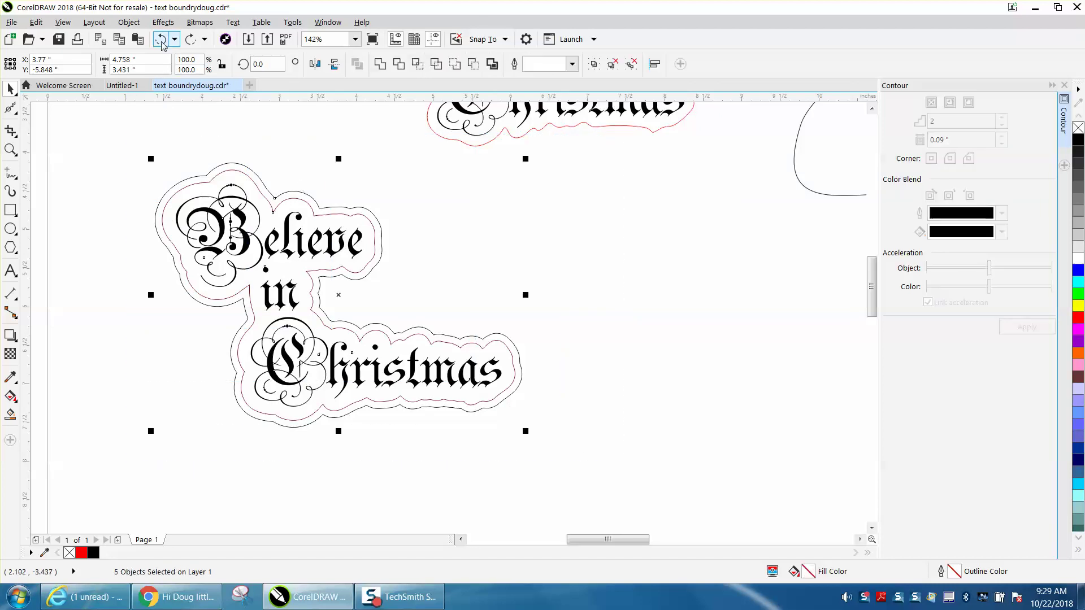
click(130, 23)
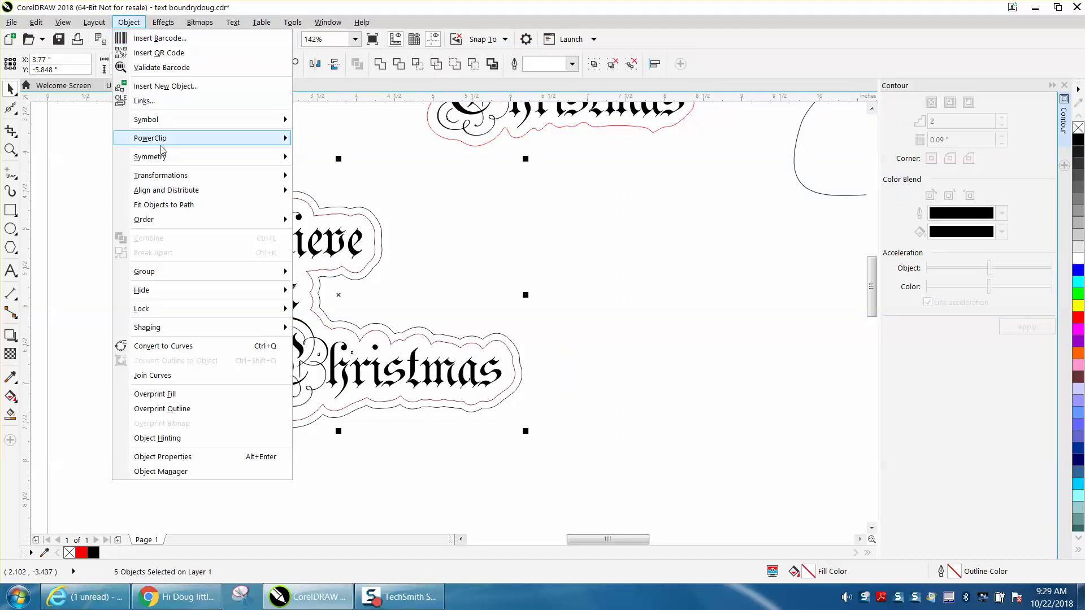
mouse_move(184, 276)
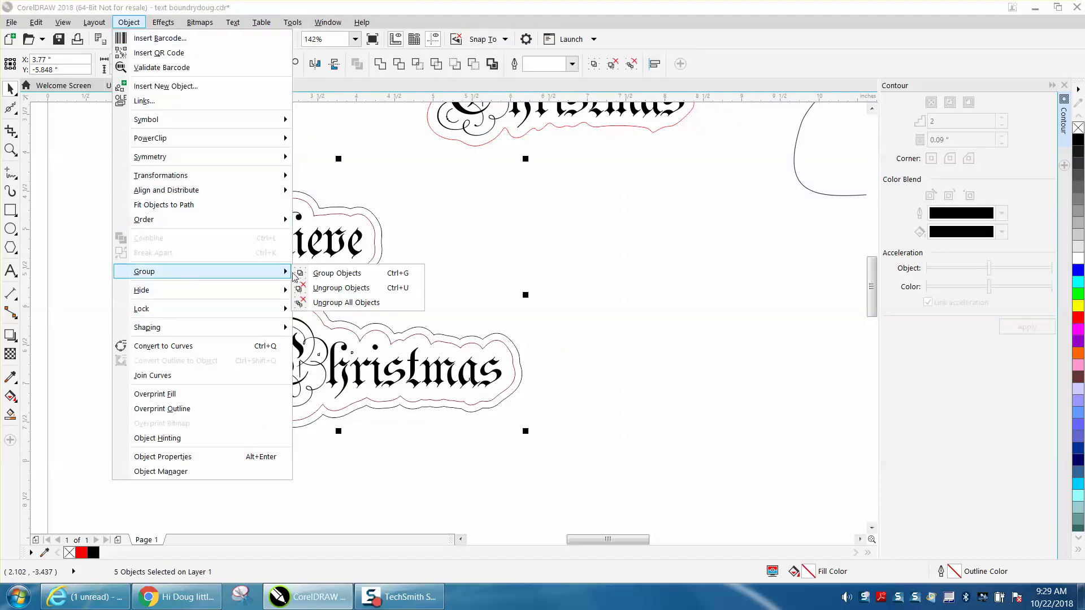
click(333, 288)
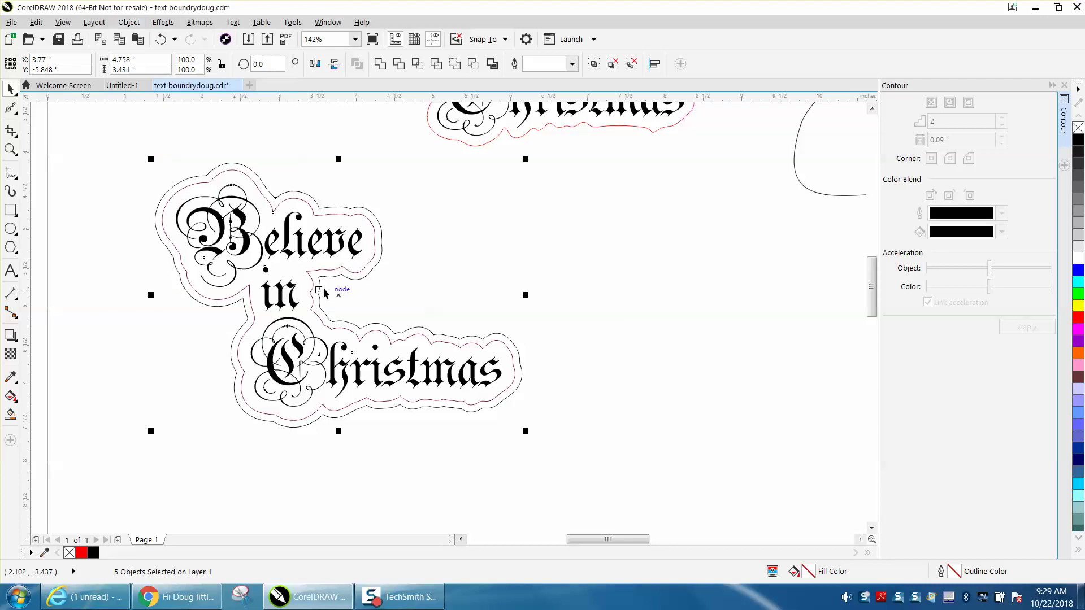
click(353, 214)
click(354, 218)
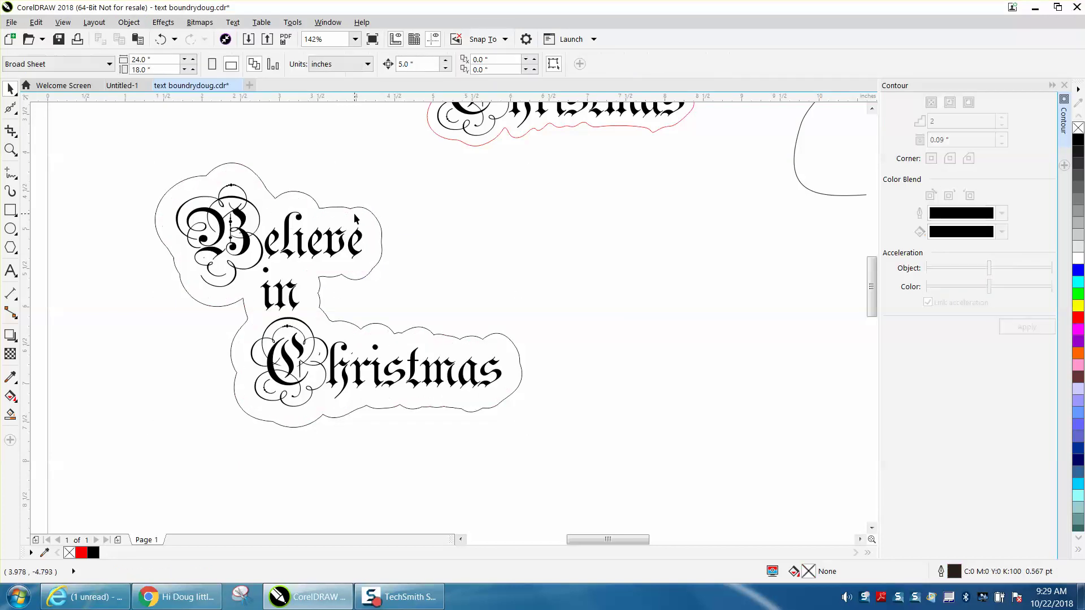
click(361, 207)
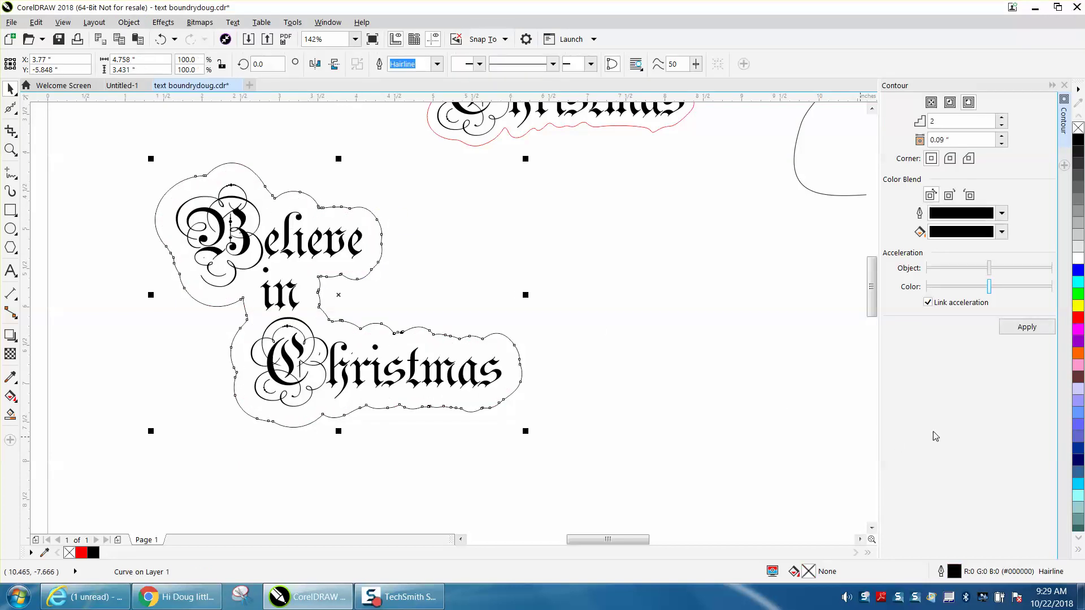
right_click(1078, 318)
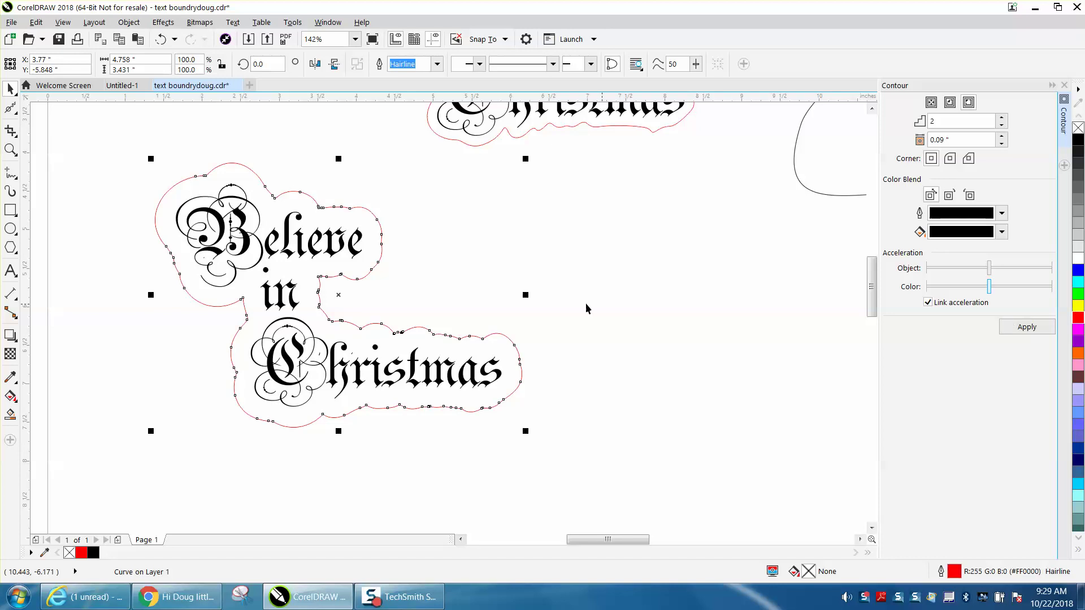
click(553, 305)
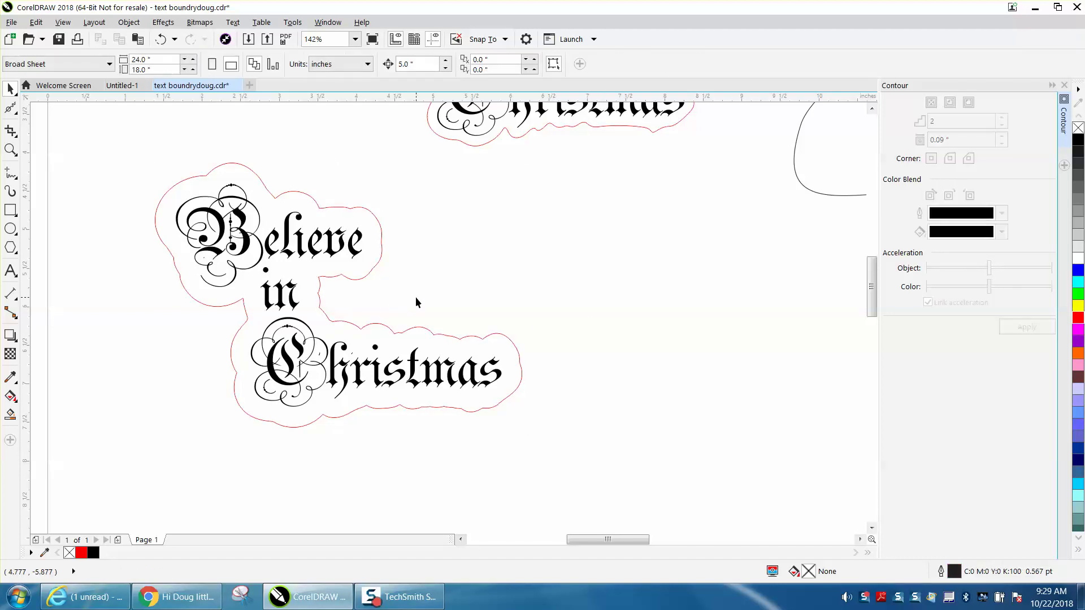
Smear the red outline's notch beside Believe and 'in' and its edge under Christmas smooth
scroll(447, 299, down, 2)
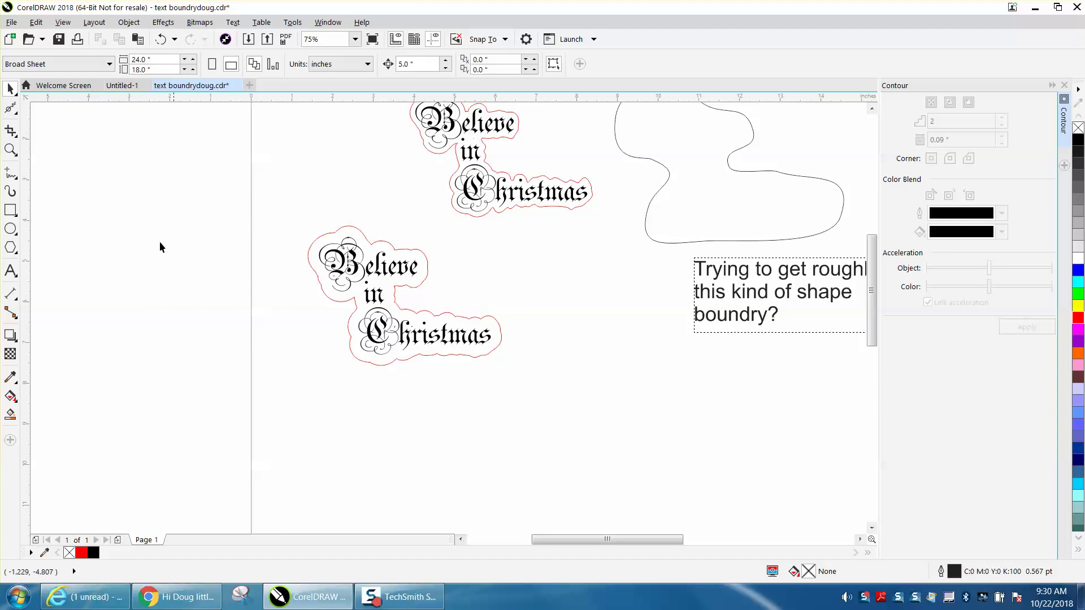
click(10, 150)
drag(291, 192, 587, 405)
click(11, 107)
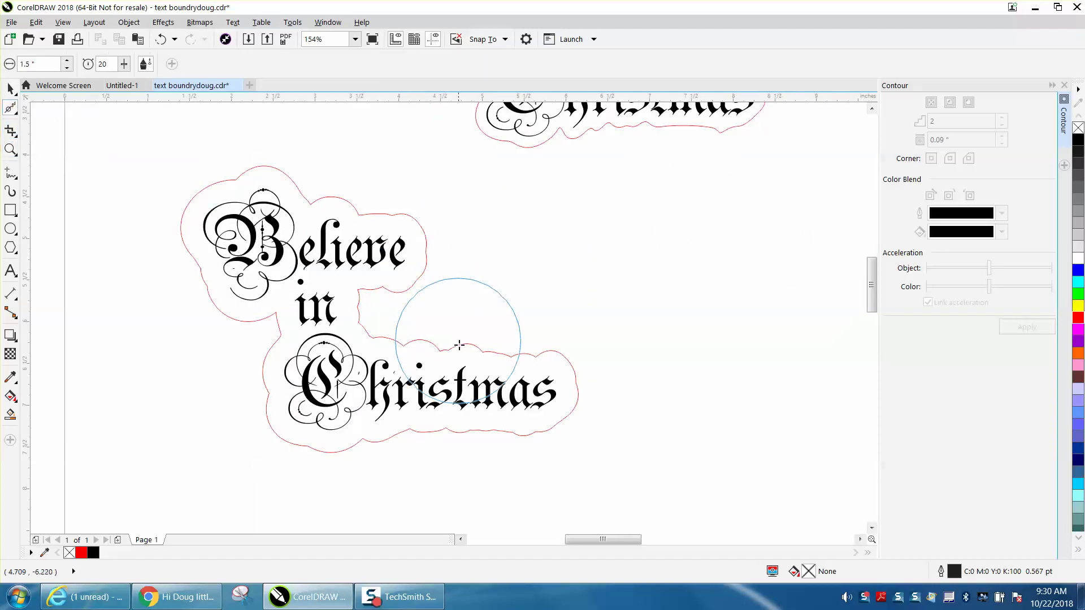
click(462, 347)
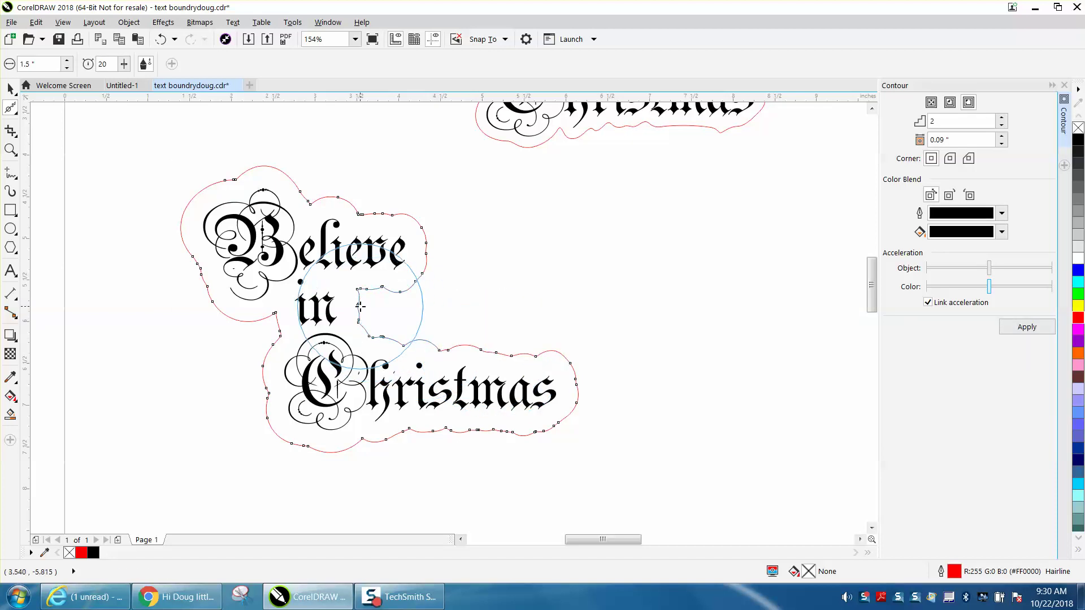
mouse_move(396, 291)
mouse_down()
mouse_move(412, 242)
mouse_move(375, 194)
mouse_move(255, 162)
mouse_move(204, 194)
mouse_up()
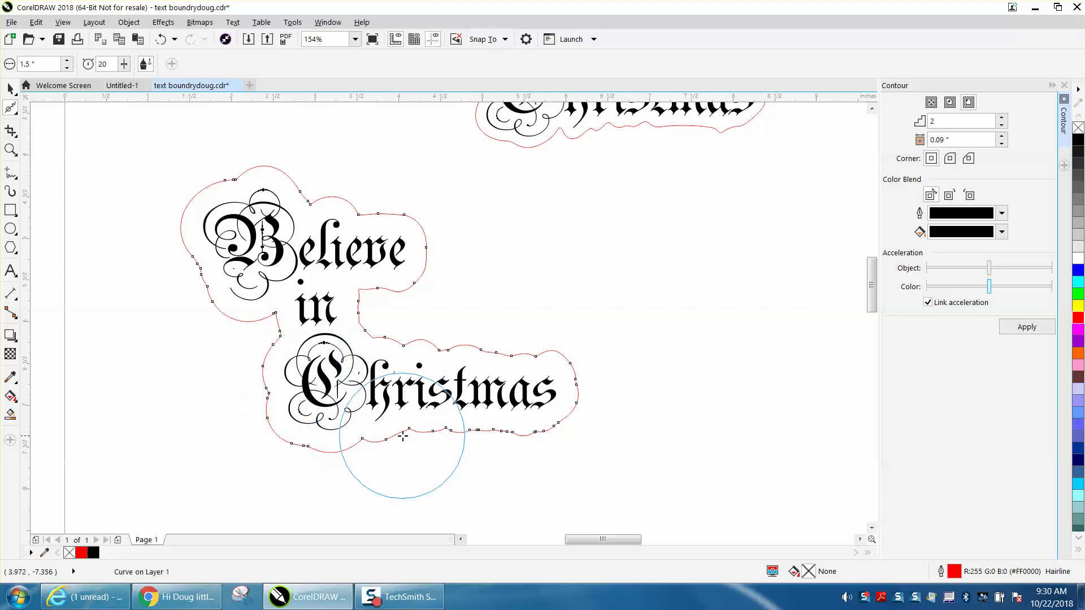
drag(400, 423, 497, 440)
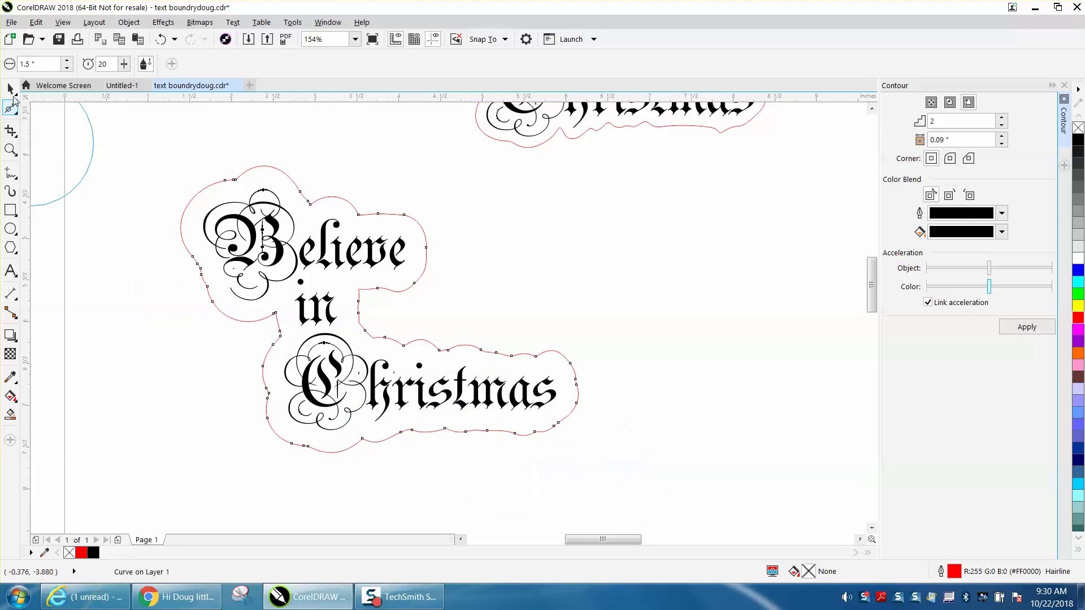
click(10, 89)
click(150, 114)
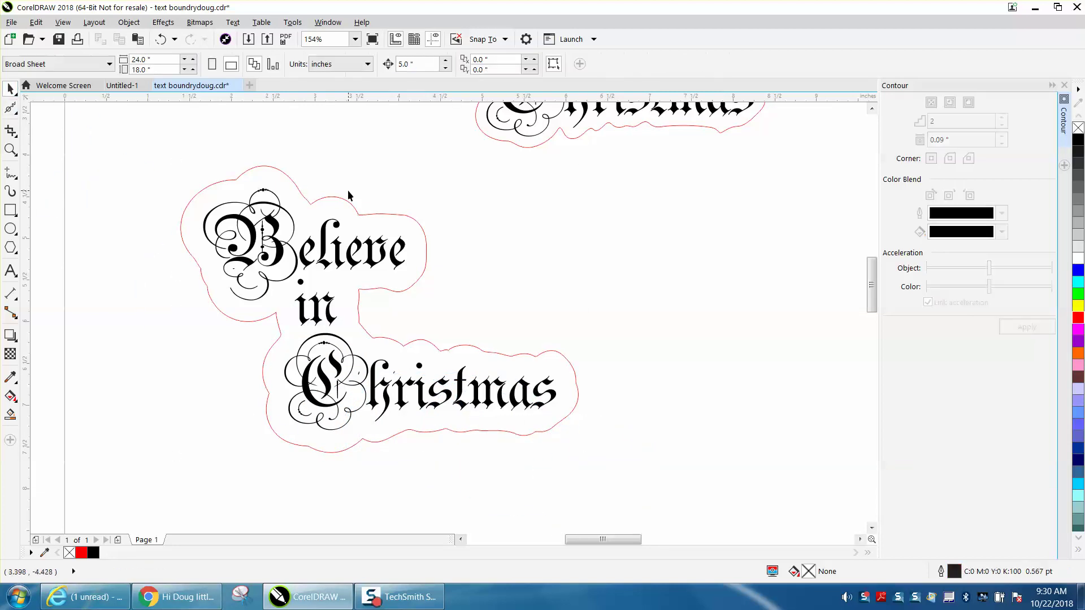